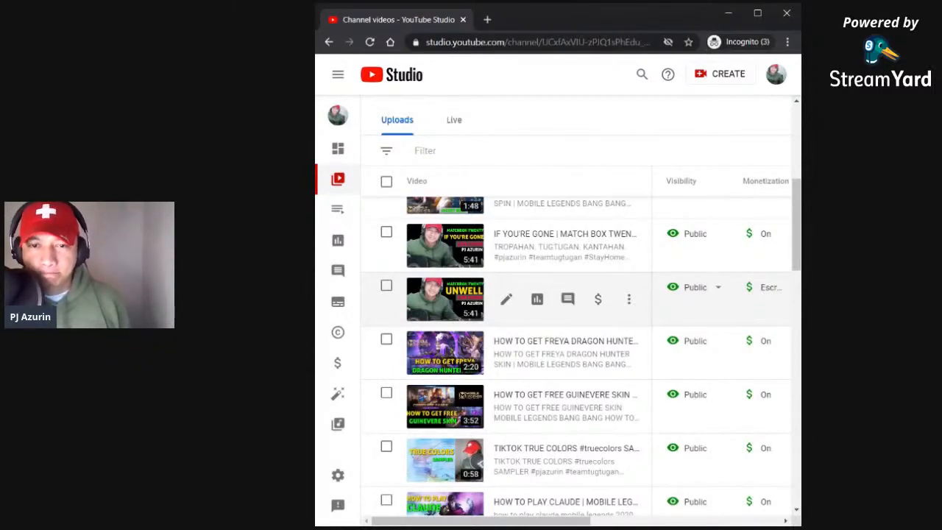
Open the uploaded video "TIKTOK TRUE COLORS #truecolors SAMPLER" in the video editor.
scroll(555, 311, down, 1)
scroll(555, 311, down, 4)
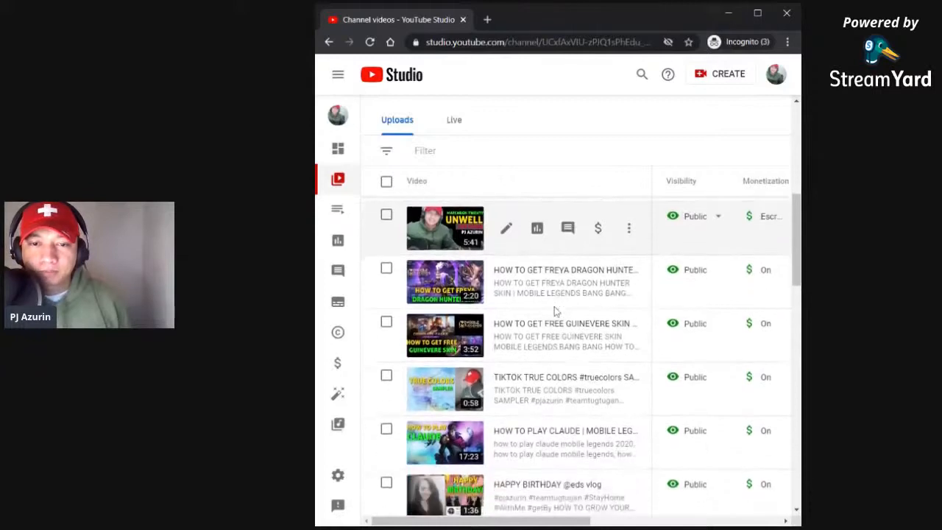
click(506, 379)
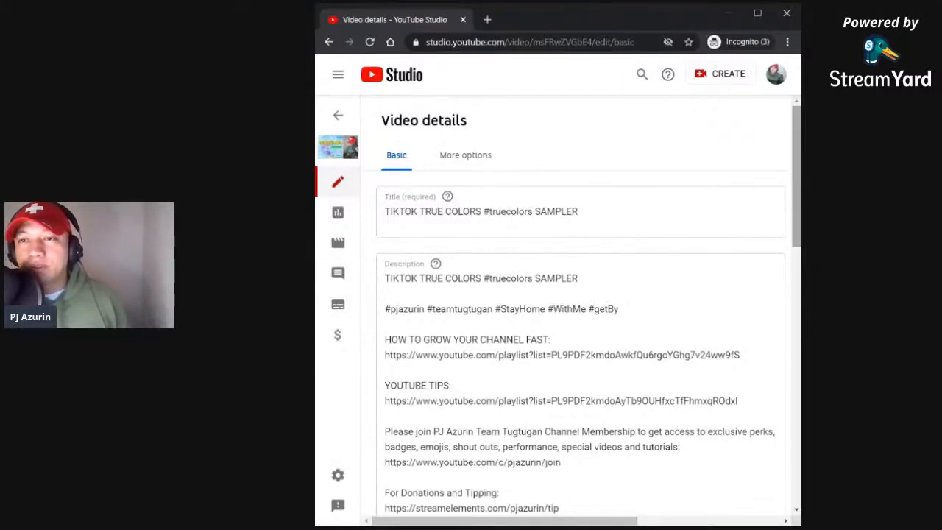
drag(801, 280, 883, 279)
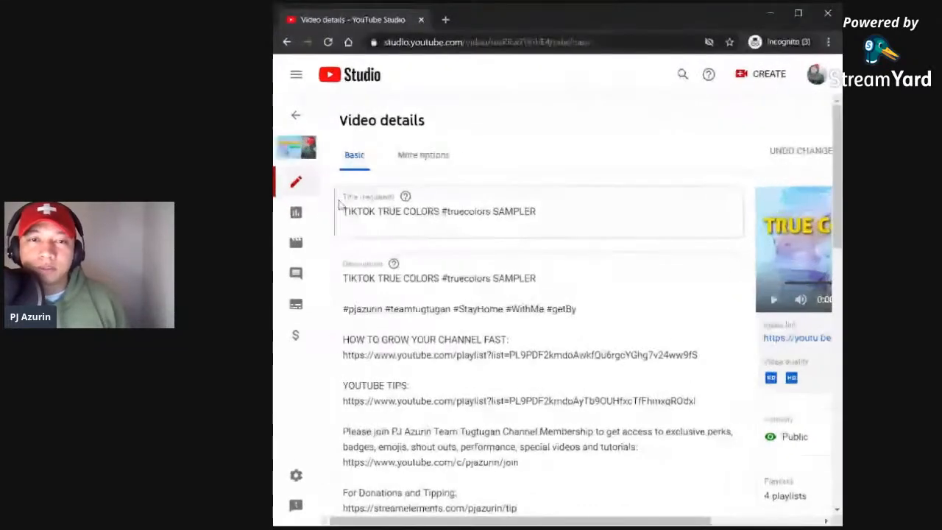
click(298, 251)
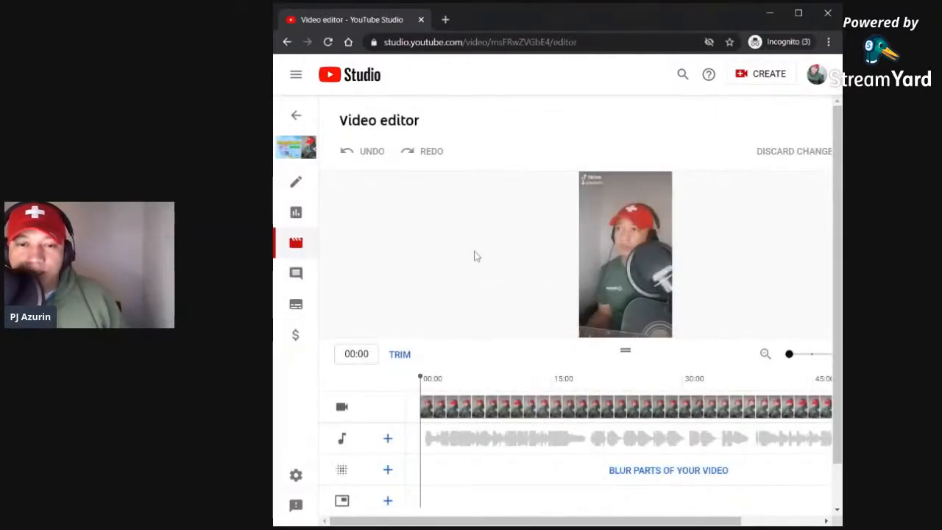
Add a face blur to the video with all detected faces selected, and apply it.
scroll(461, 262, down, 2)
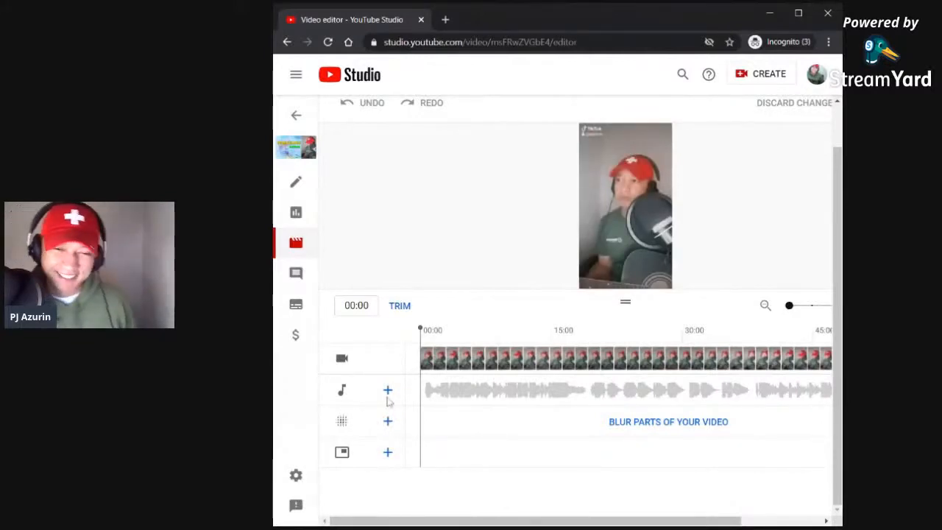
click(388, 420)
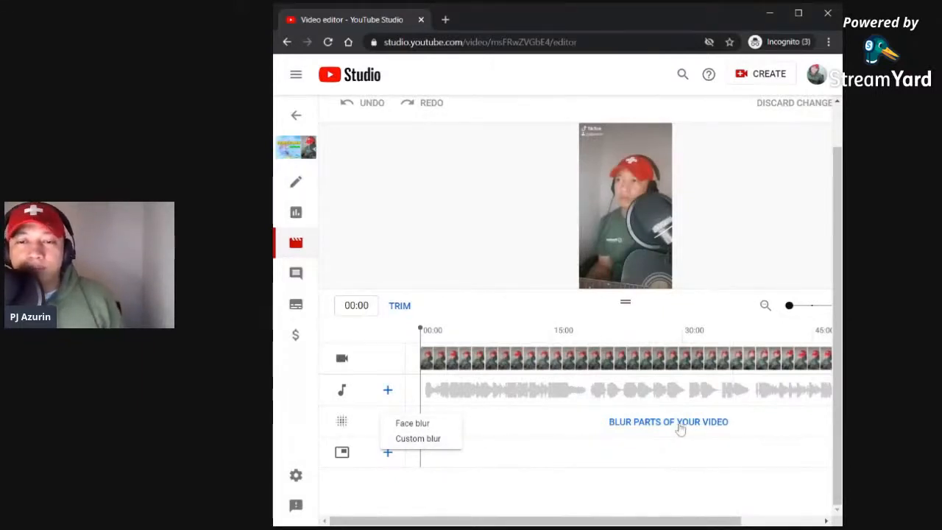
click(430, 423)
click(298, 180)
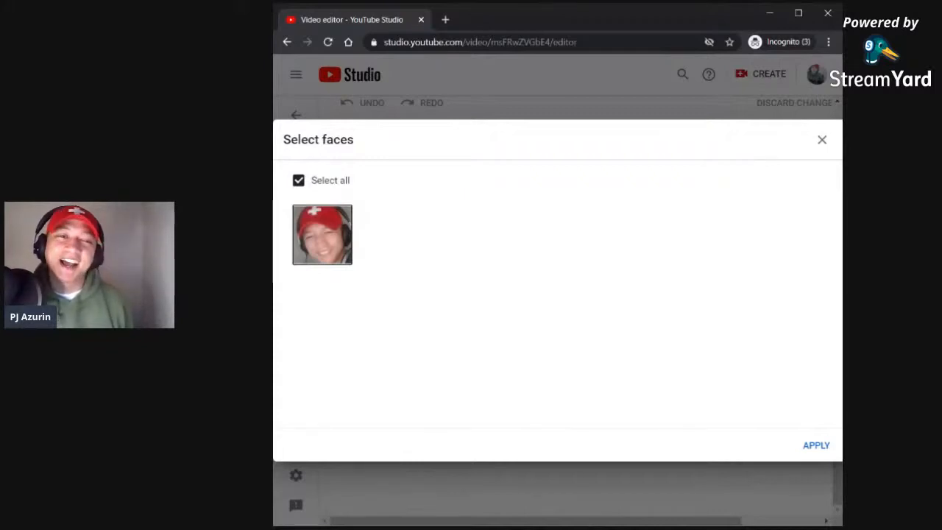
click(327, 246)
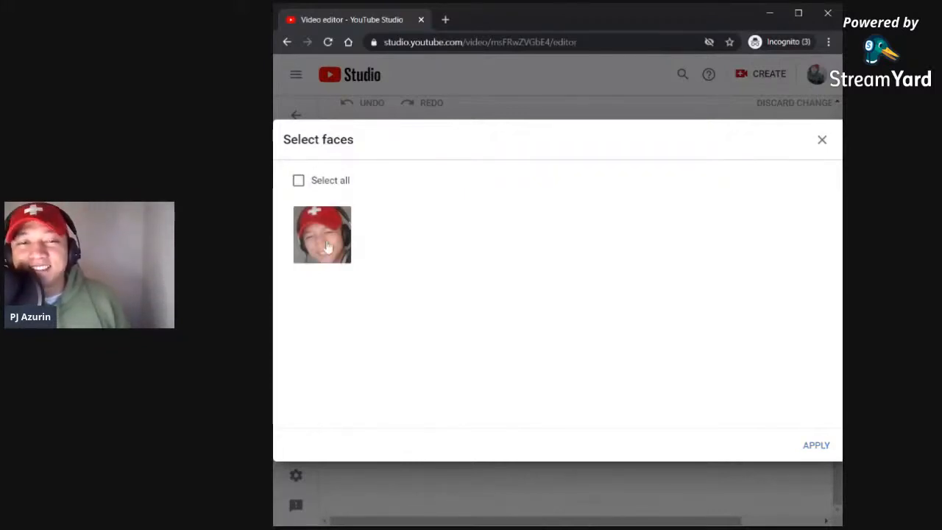
click(298, 182)
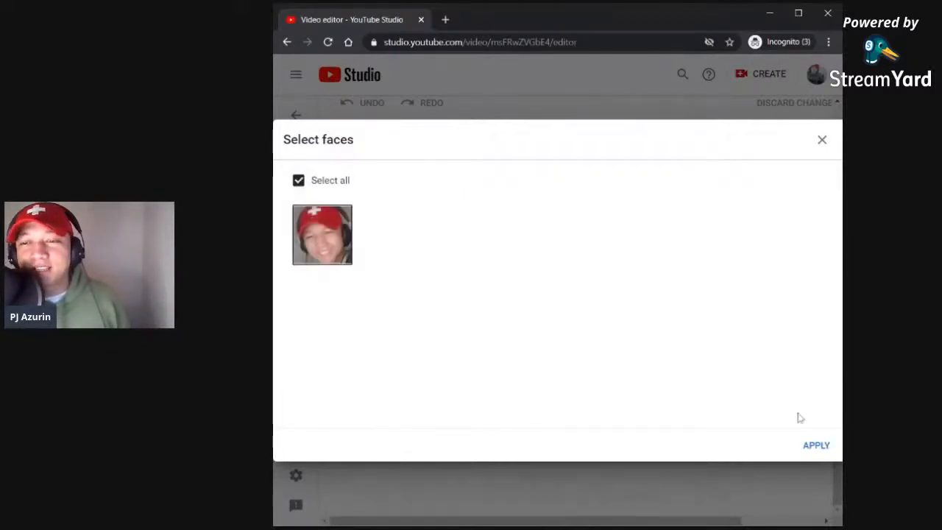
click(816, 446)
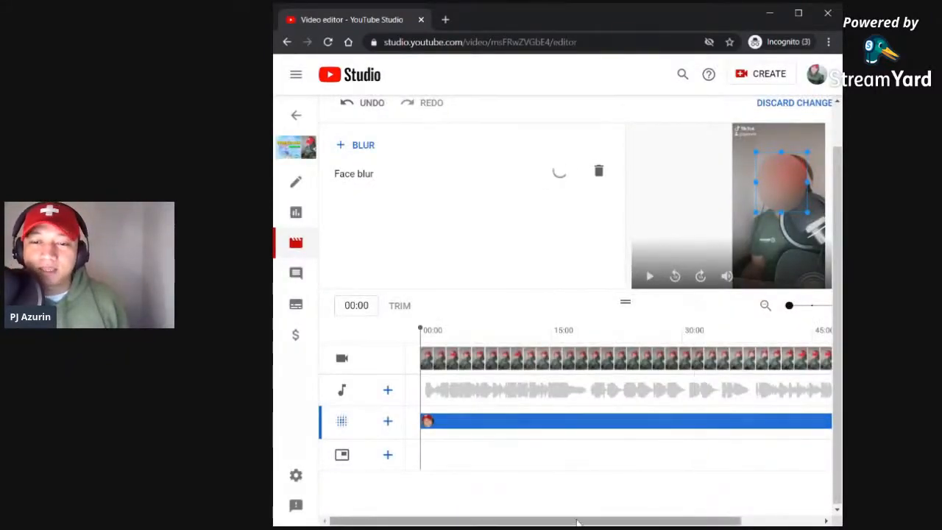
Nudge the blur box over the face and limit the face blur to the range 09:06 to 19:13.
drag(590, 520, 648, 521)
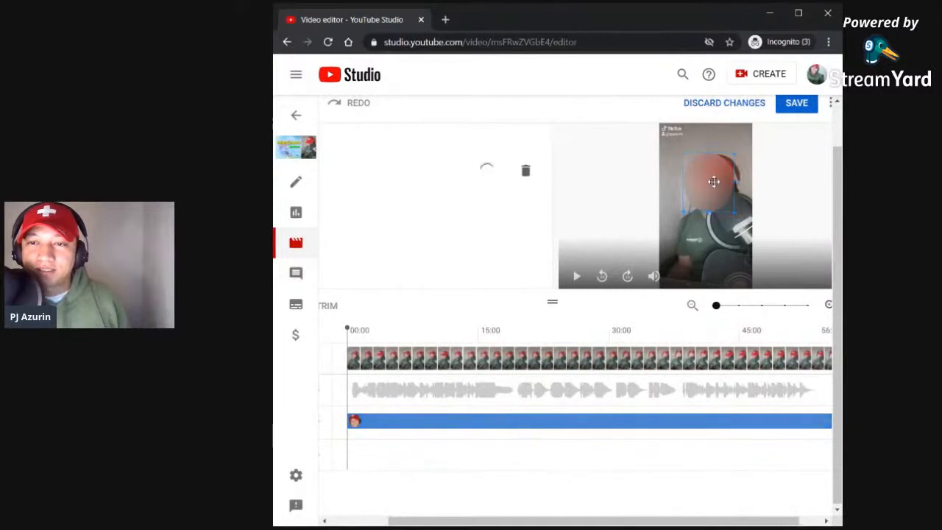
drag(709, 219, 717, 185)
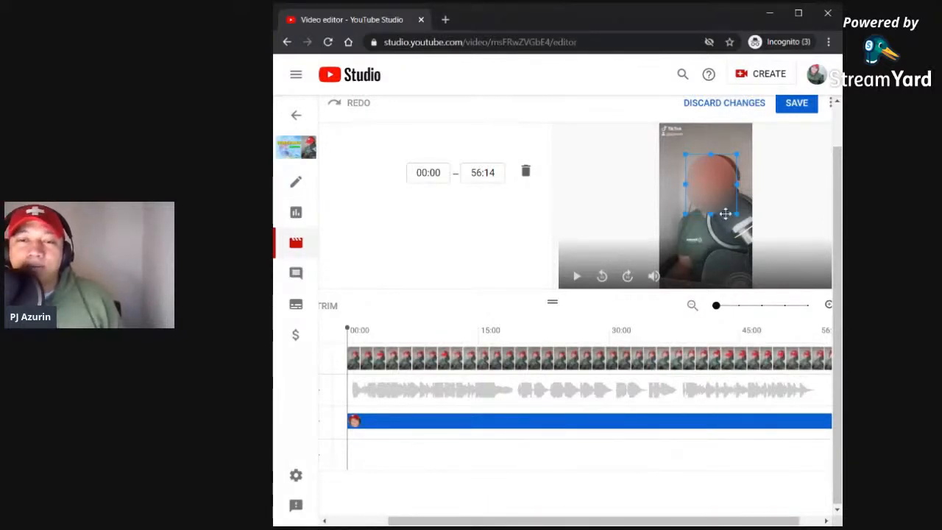
drag(693, 521, 774, 520)
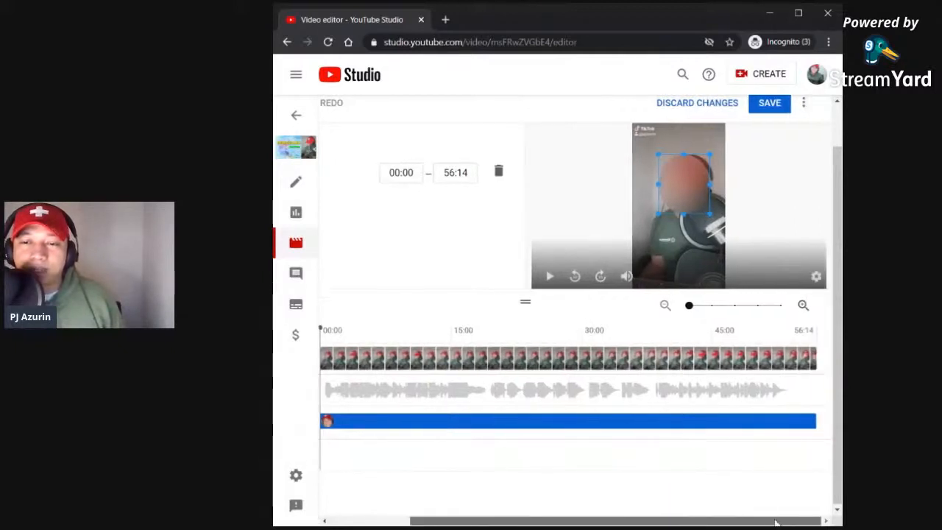
drag(815, 421, 493, 420)
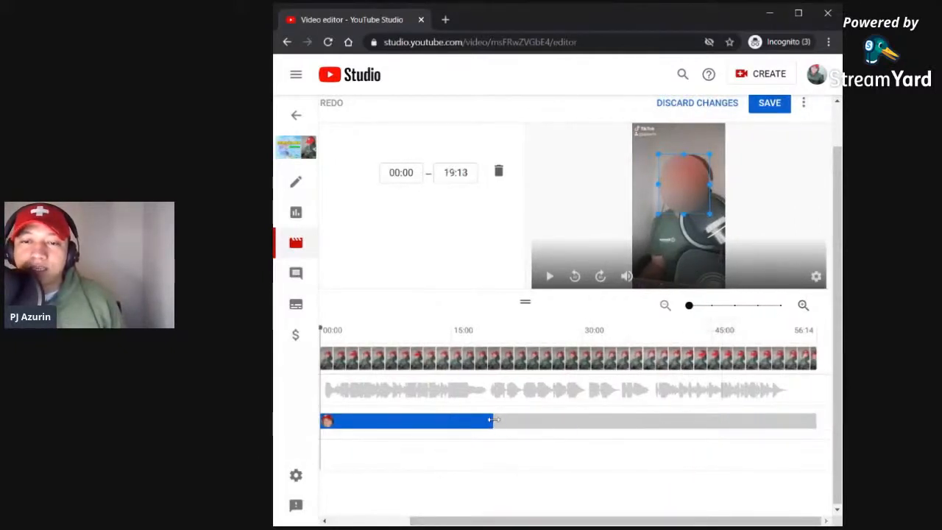
drag(645, 523, 570, 524)
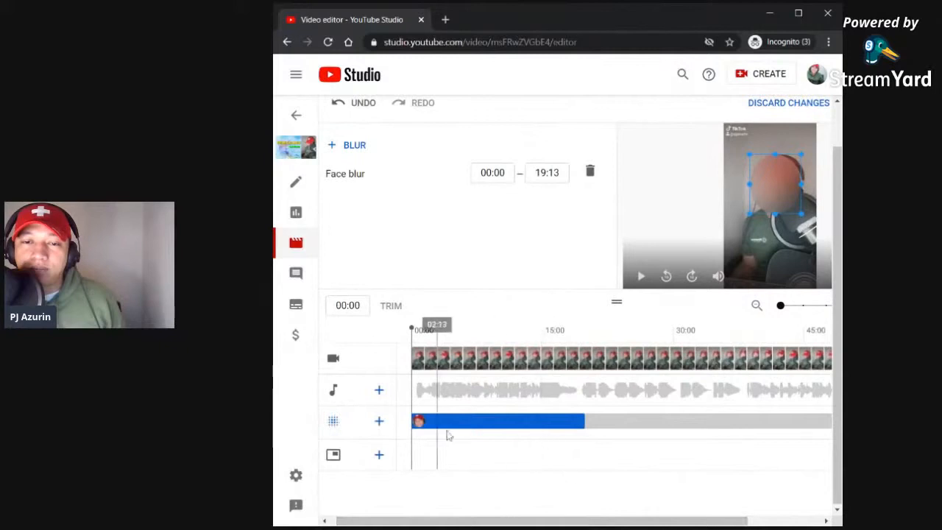
drag(411, 328, 477, 329)
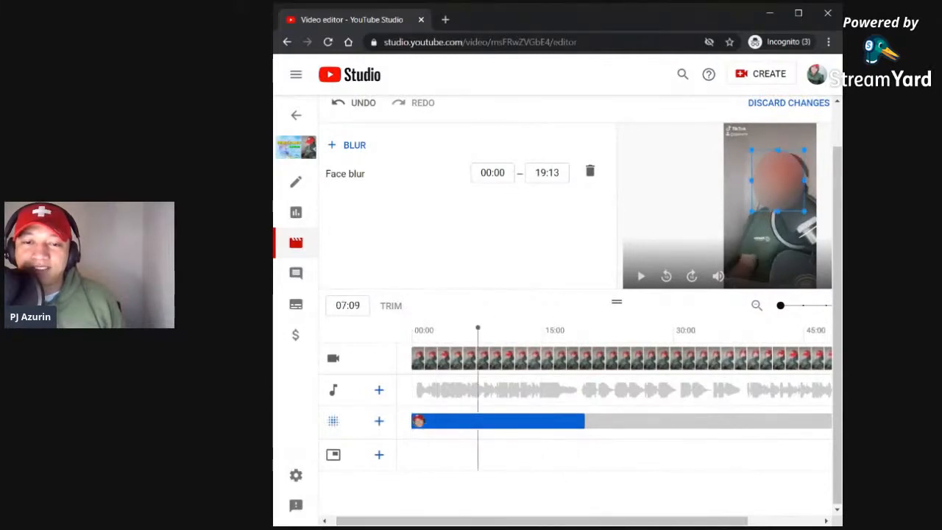
drag(409, 420, 493, 421)
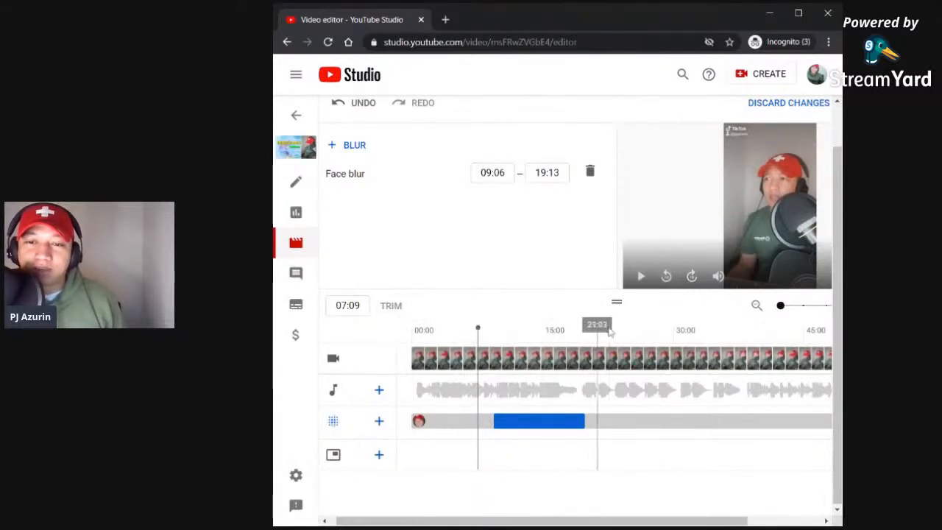
Play the preview to 10:13 and shrink the blur box to cover only the face below the cap.
click(640, 277)
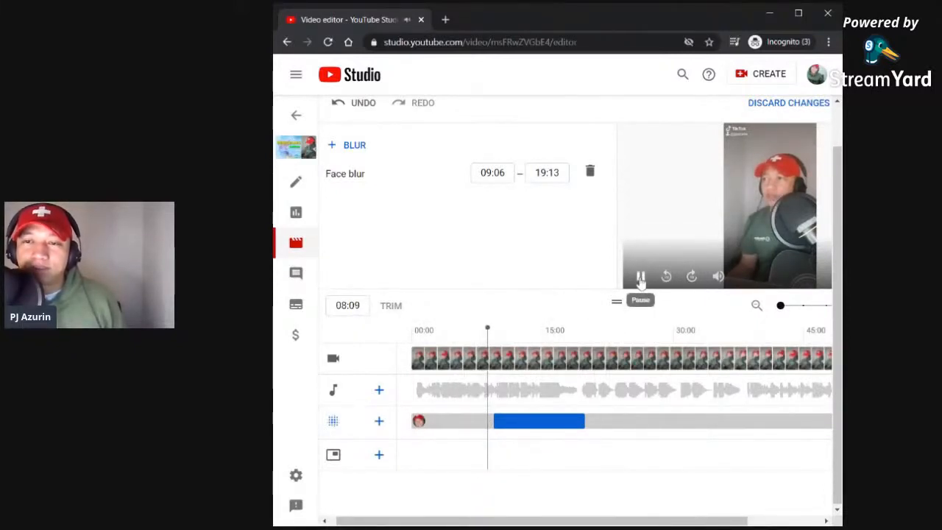
click(640, 277)
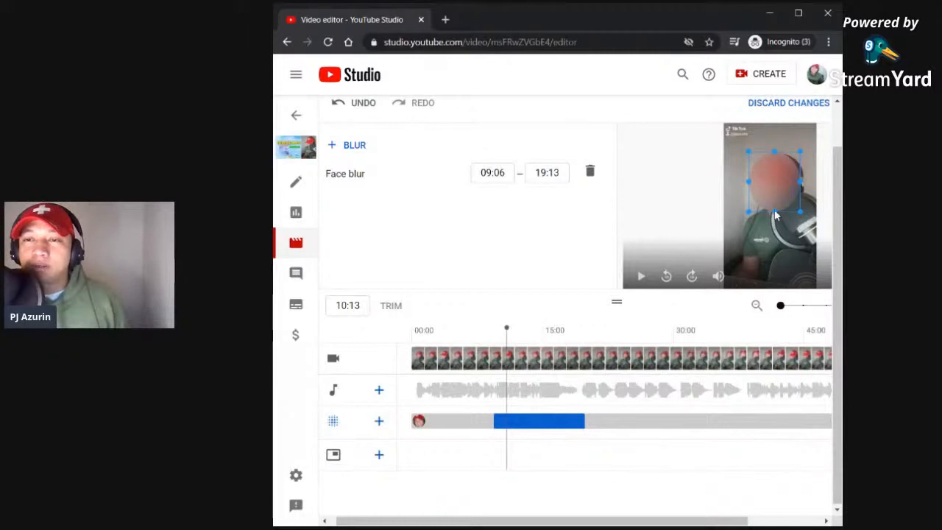
mouse_move(785, 193)
mouse_down()
mouse_move(785, 207)
mouse_move(800, 206)
mouse_move(787, 197)
mouse_up()
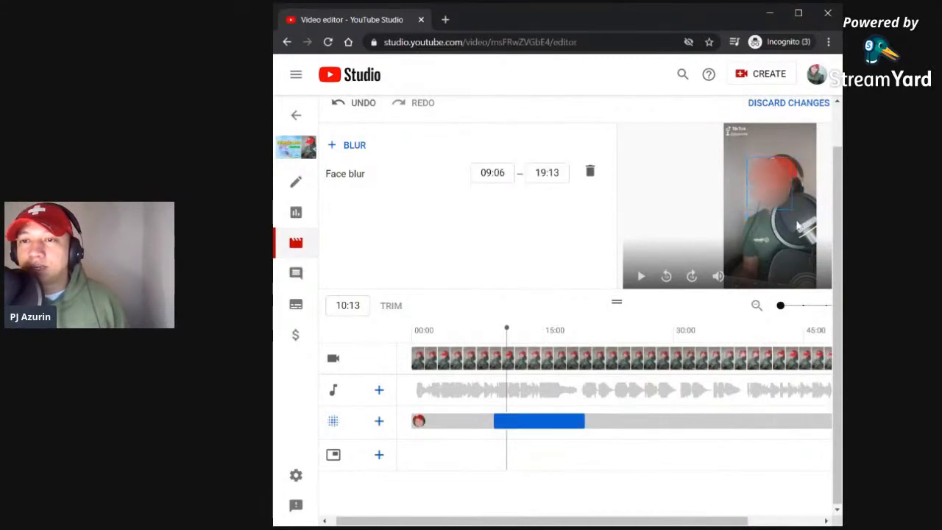
drag(791, 221, 771, 197)
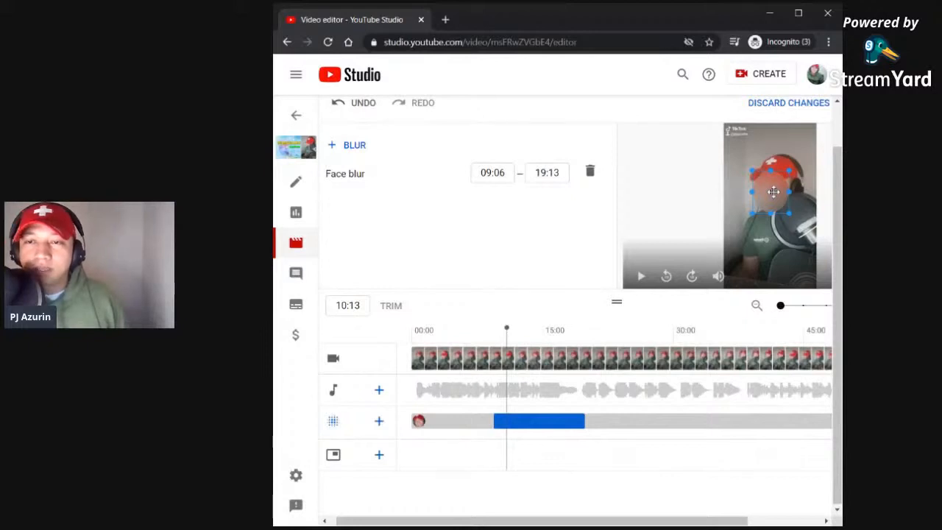
Add a rectangular custom blur and place it over the upper arm, below the face blur.
click(379, 420)
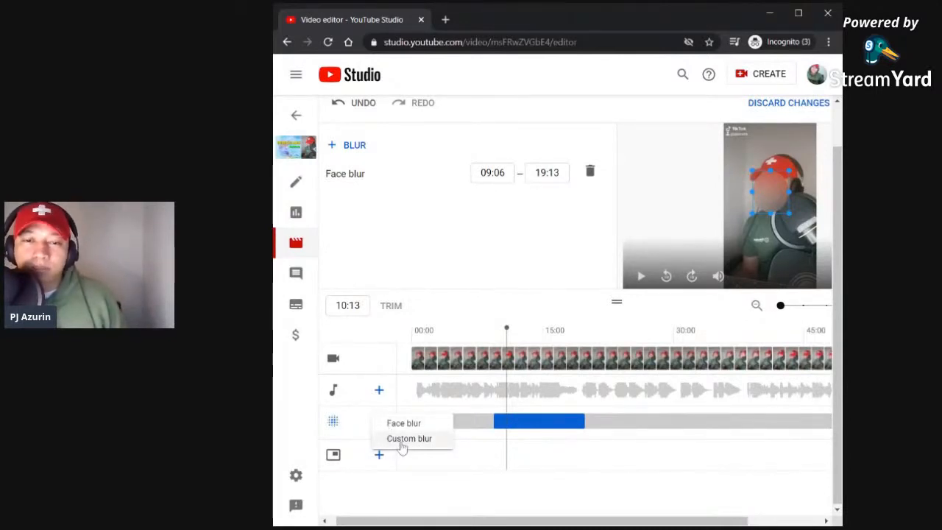
click(406, 438)
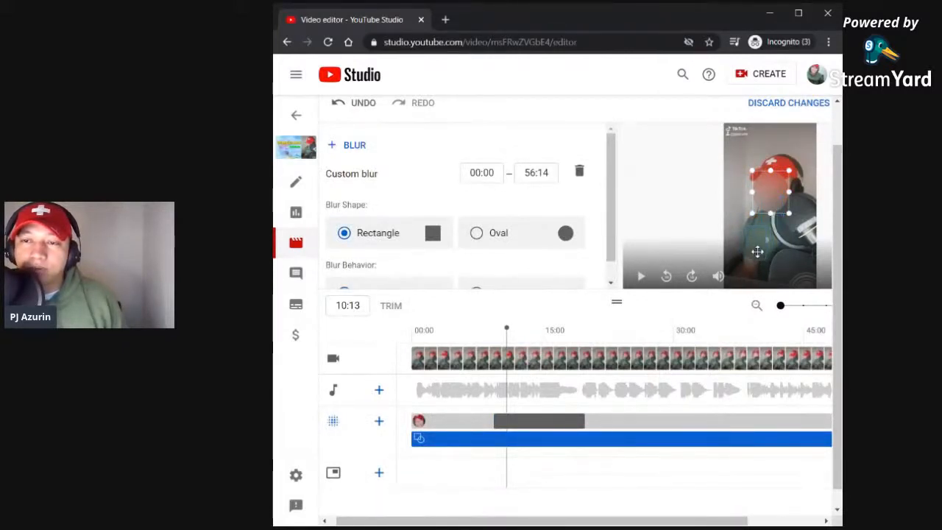
click(755, 263)
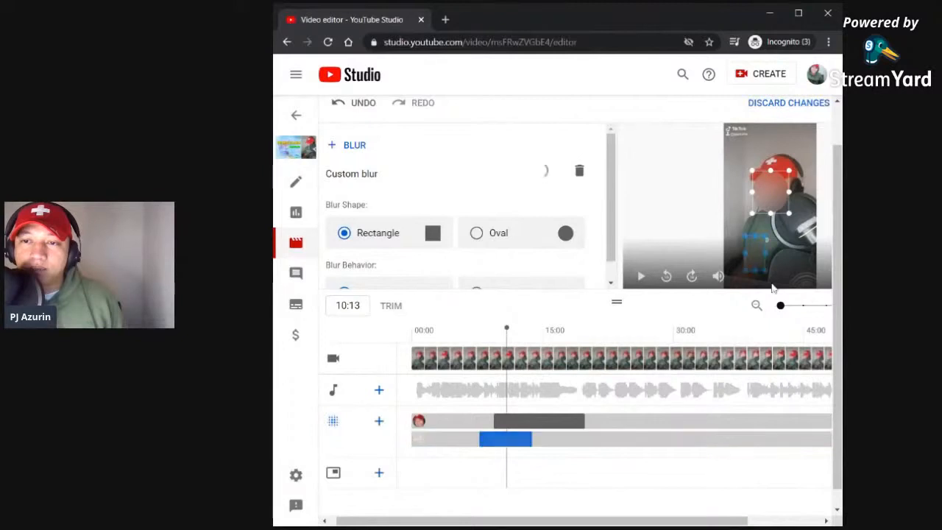
click(766, 247)
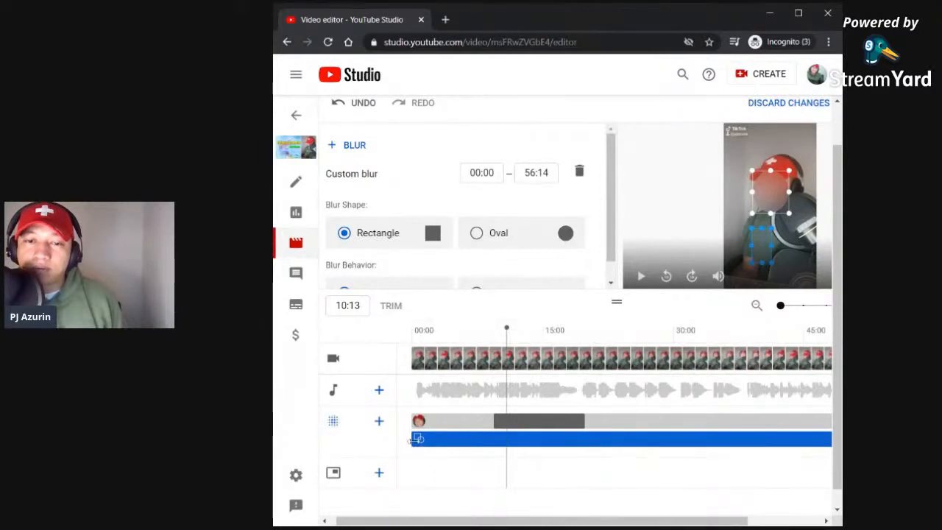
Limit the custom blur to the range 06:00 to 45:06 on the timeline.
drag(410, 440, 466, 445)
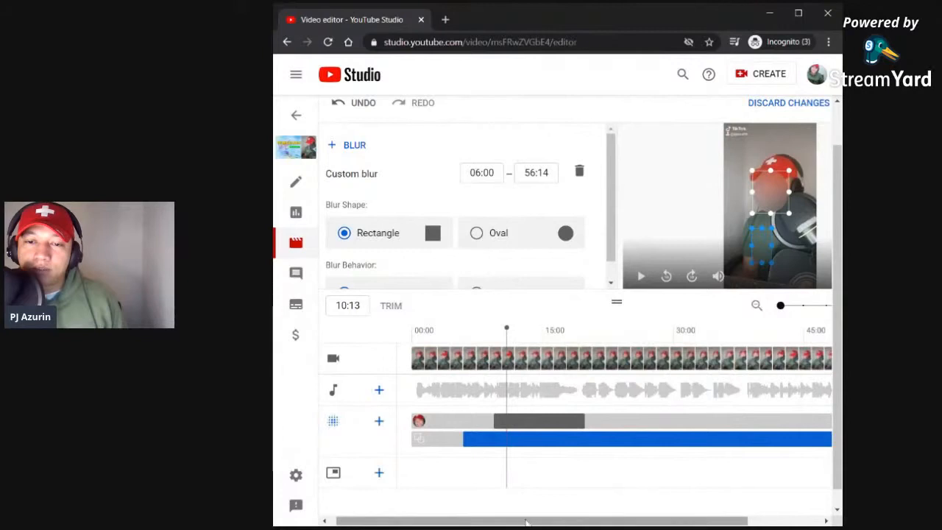
drag(528, 522, 700, 522)
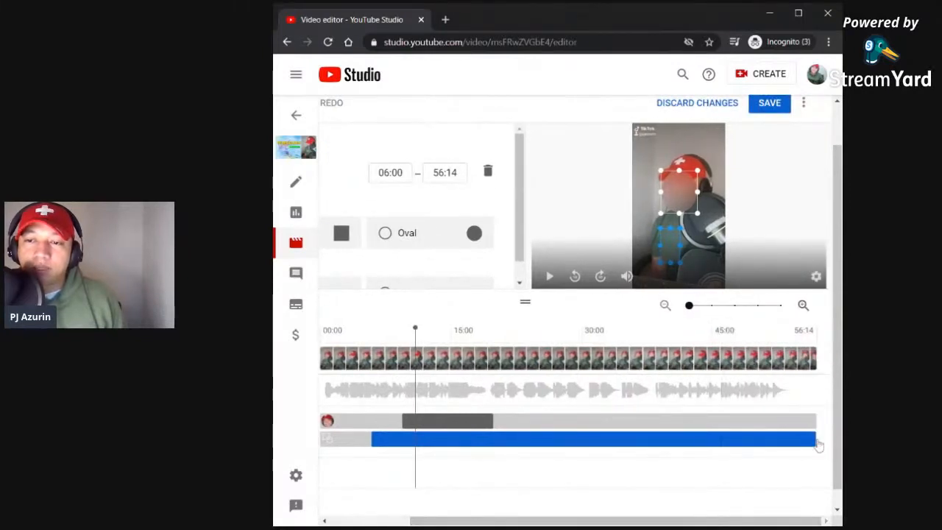
drag(818, 445, 714, 441)
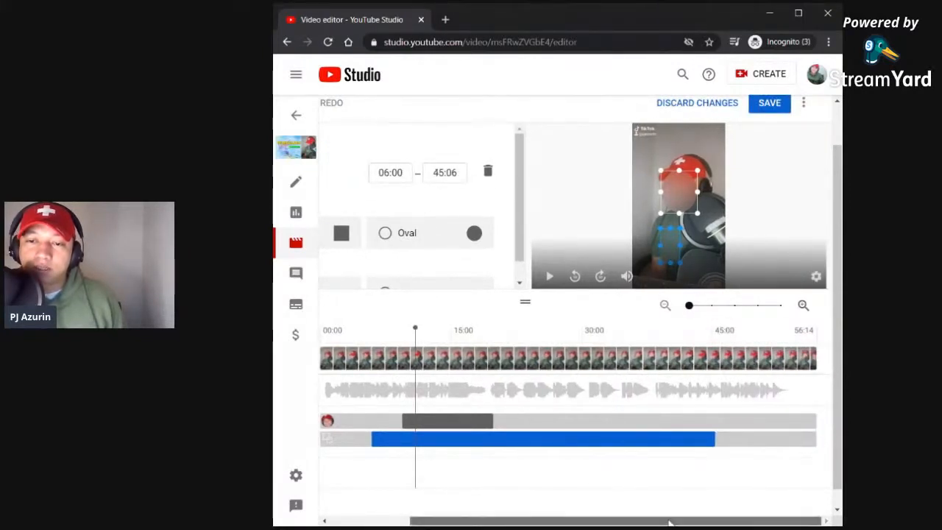
drag(710, 522, 628, 522)
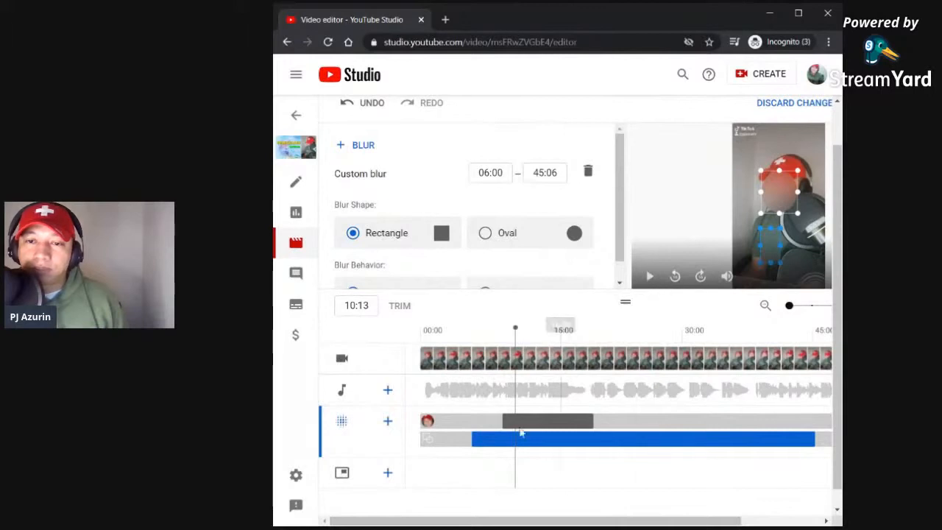
Preview both blurs by playing the clip from the beginning and from 08:11, and select the face blur.
drag(513, 398, 405, 402)
click(650, 276)
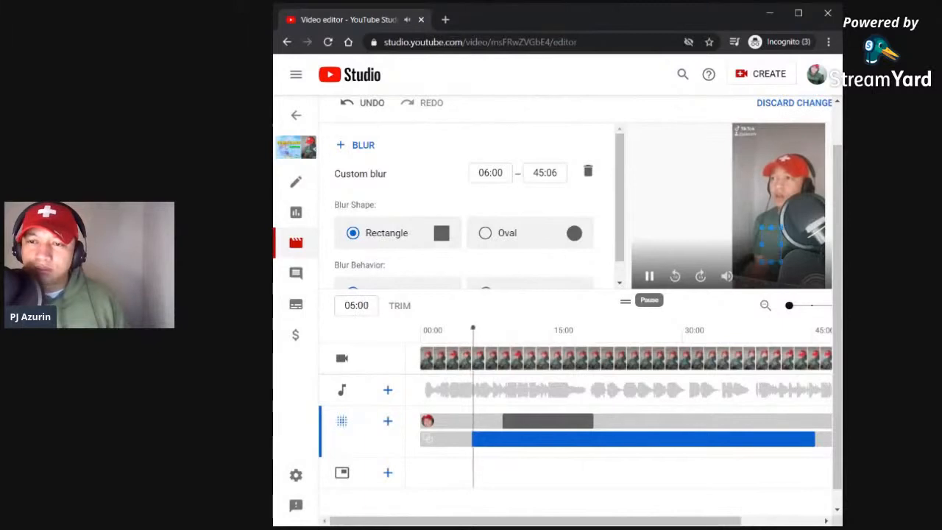
click(648, 276)
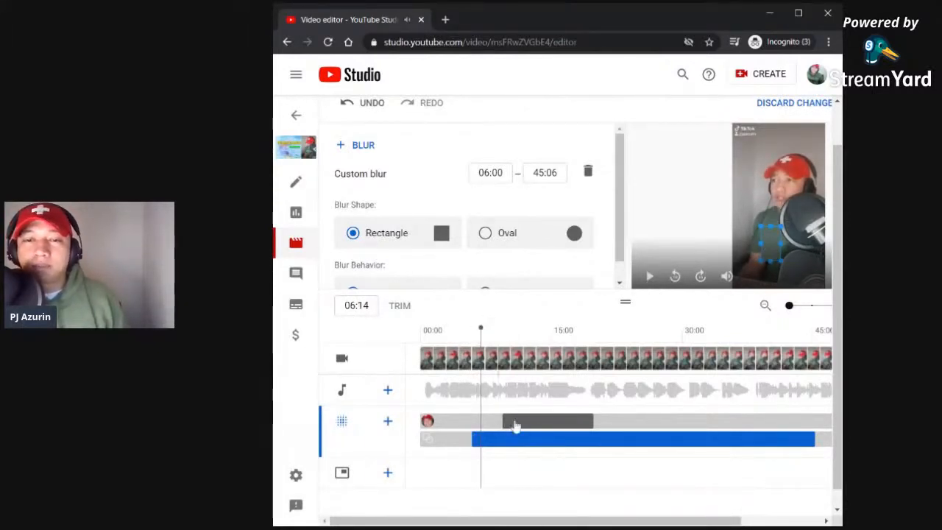
click(496, 397)
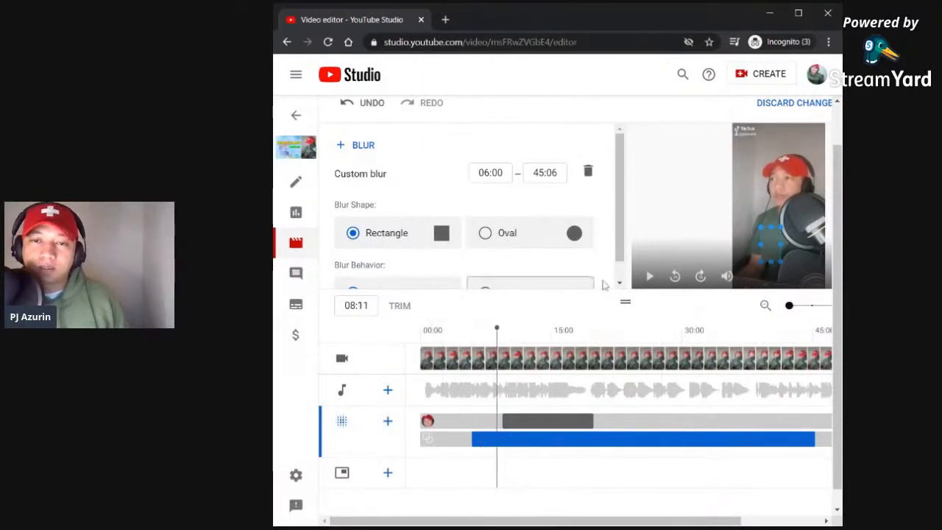
click(650, 277)
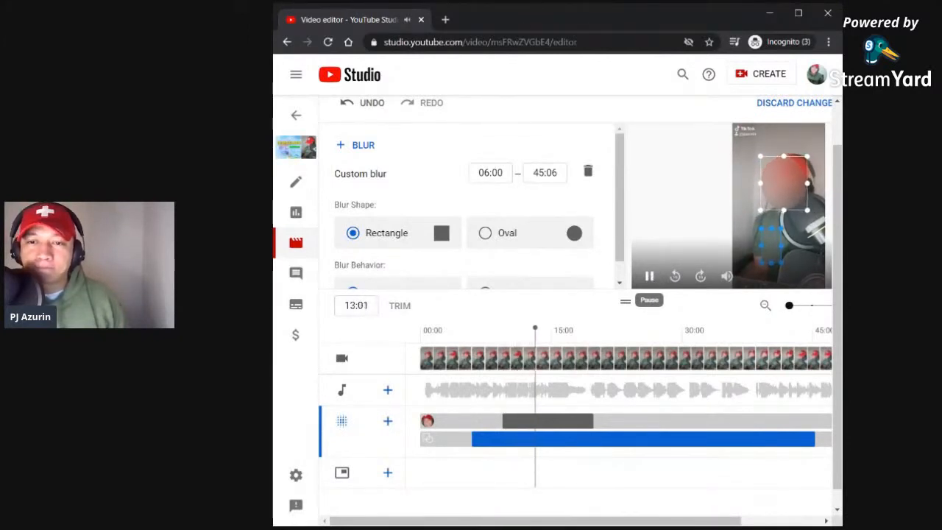
click(650, 277)
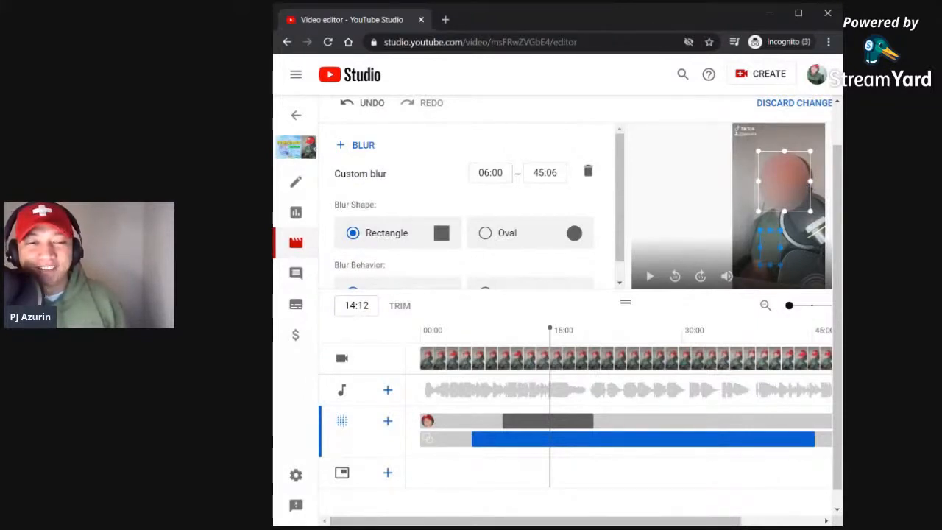
click(793, 190)
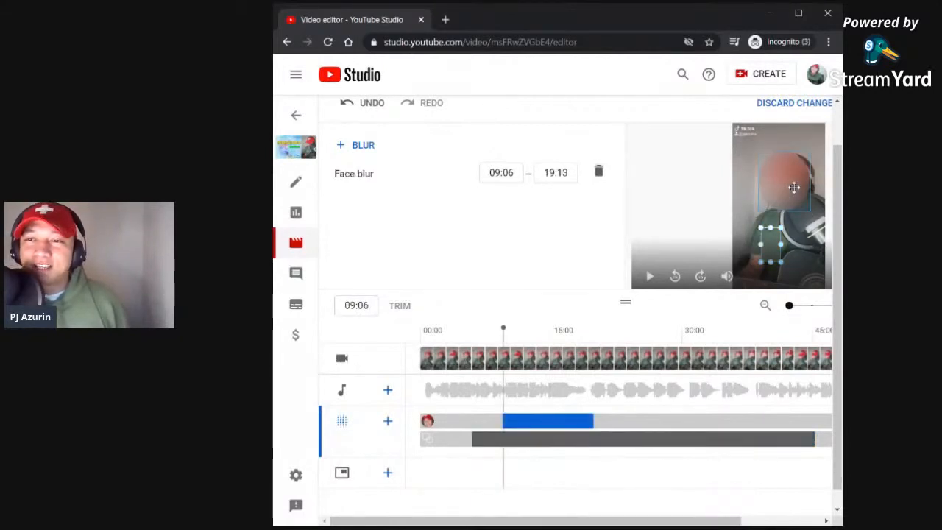
Shift the face blur slightly lower over the face and keep the custom blur's behavior on Track object.
mouse_move(793, 187)
mouse_down()
mouse_move(784, 193)
mouse_move(793, 192)
mouse_up()
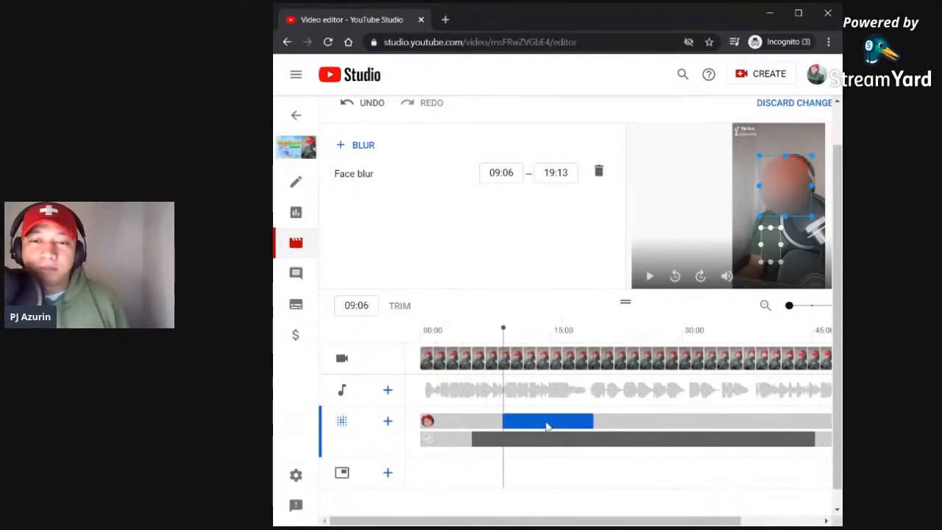
click(515, 447)
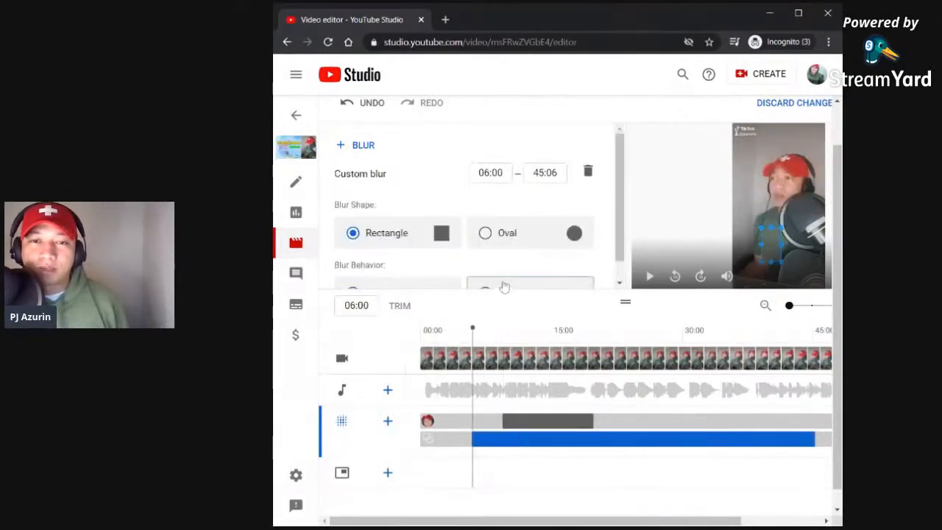
scroll(623, 215, down, 1)
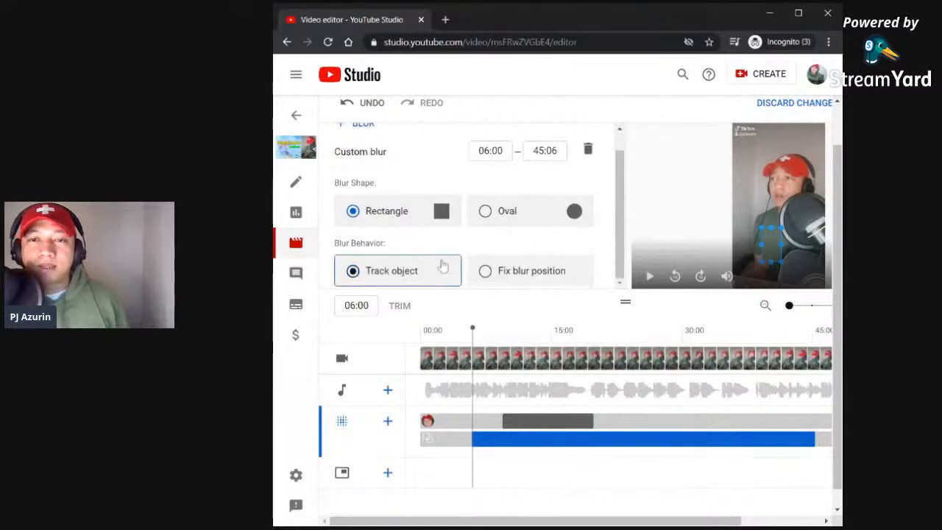
click(485, 272)
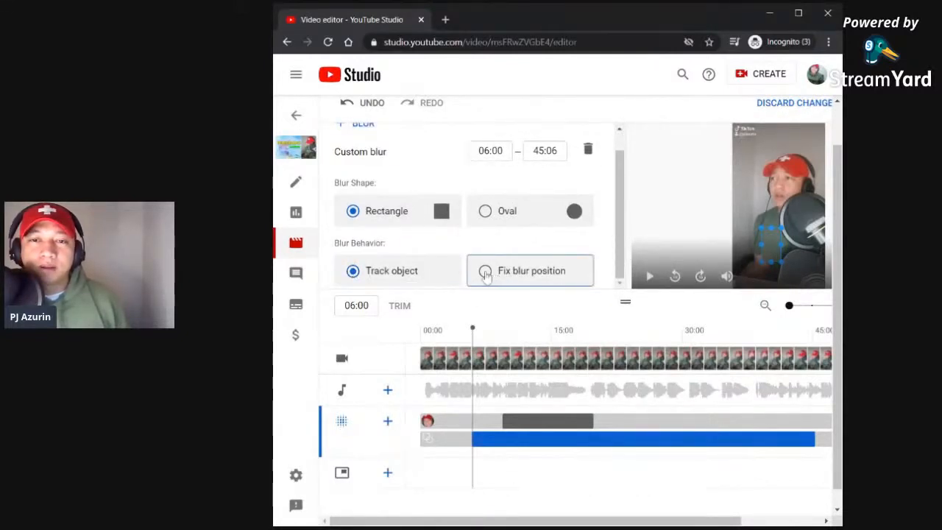
click(353, 271)
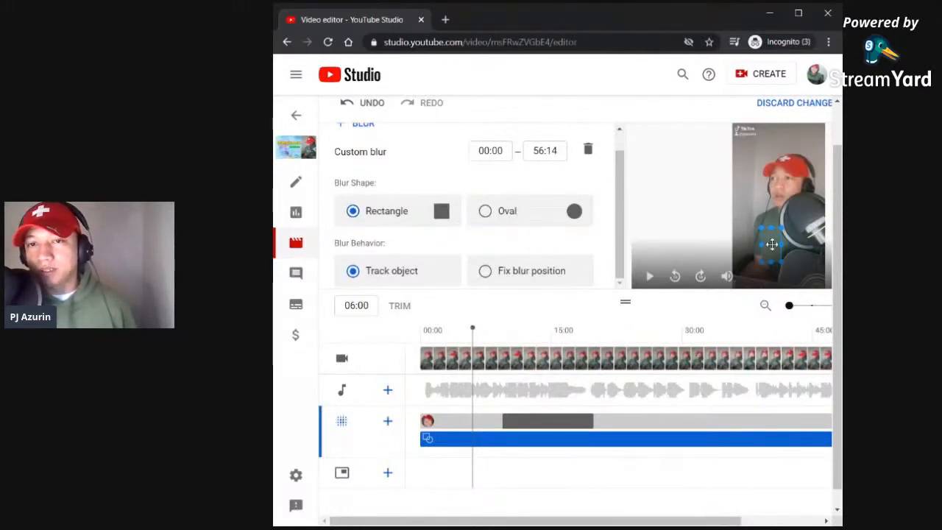
Change the custom blur's shape to Oval and shift it slightly higher on the upper arm.
click(536, 212)
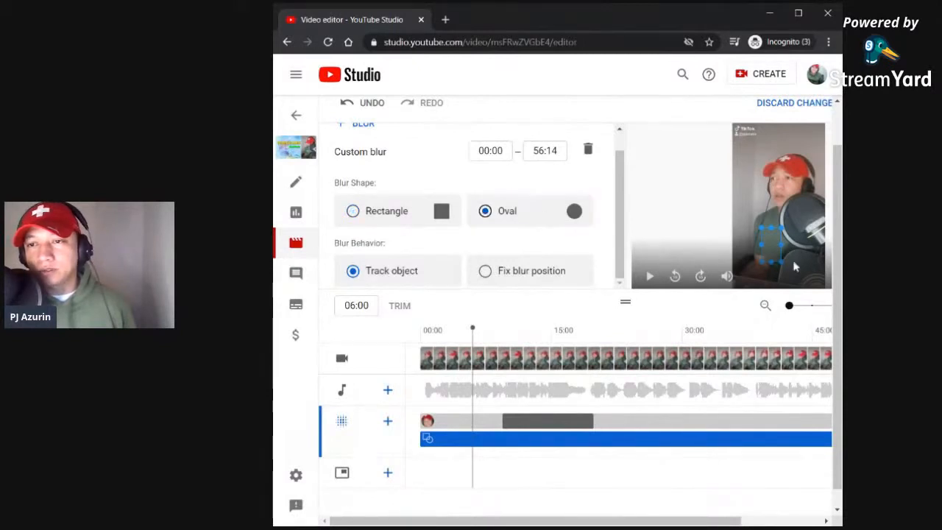
mouse_move(769, 243)
mouse_down()
mouse_move(745, 204)
mouse_move(772, 237)
mouse_up()
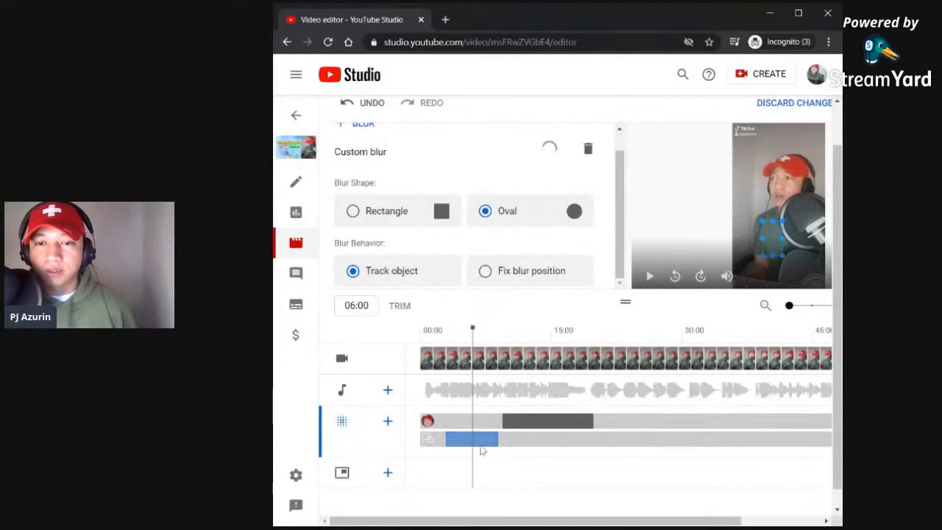
Extend the face blur's time range on the timeline to run from 03:00 to 42:02.
click(534, 424)
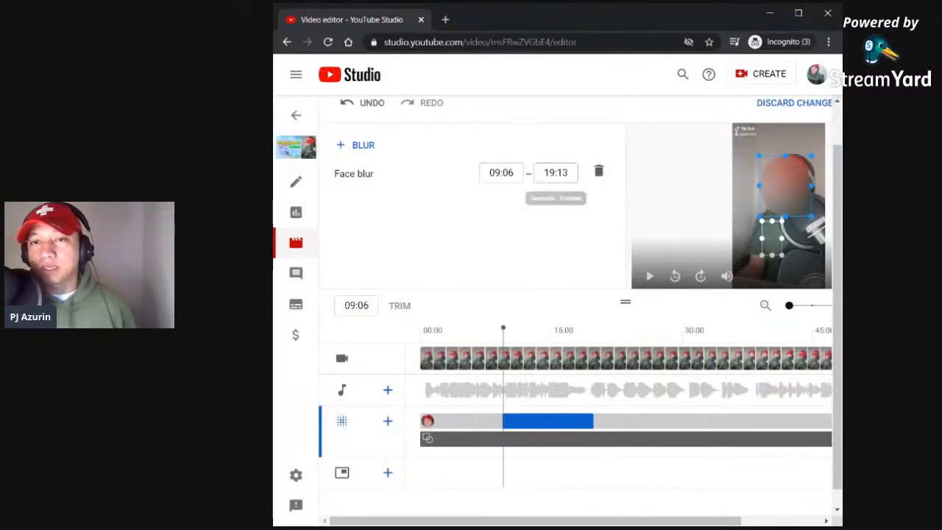
drag(544, 173, 558, 173)
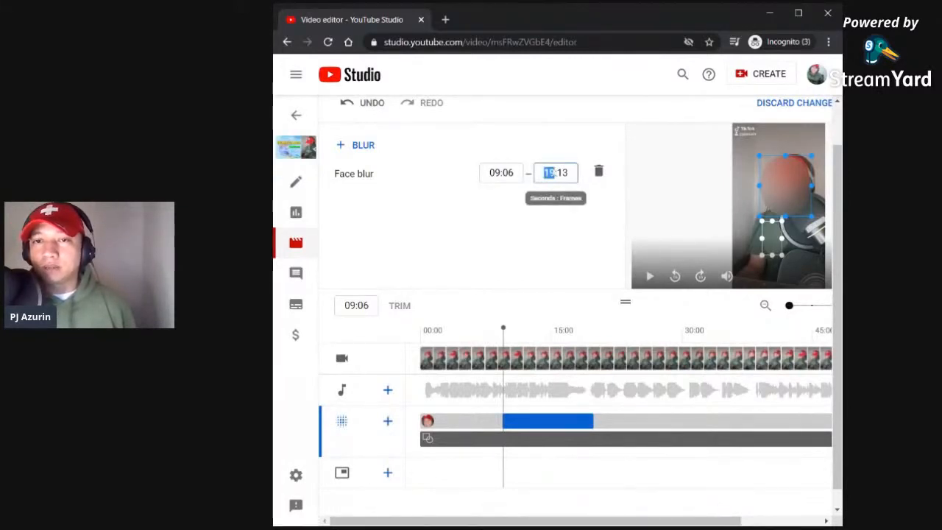
text(35)
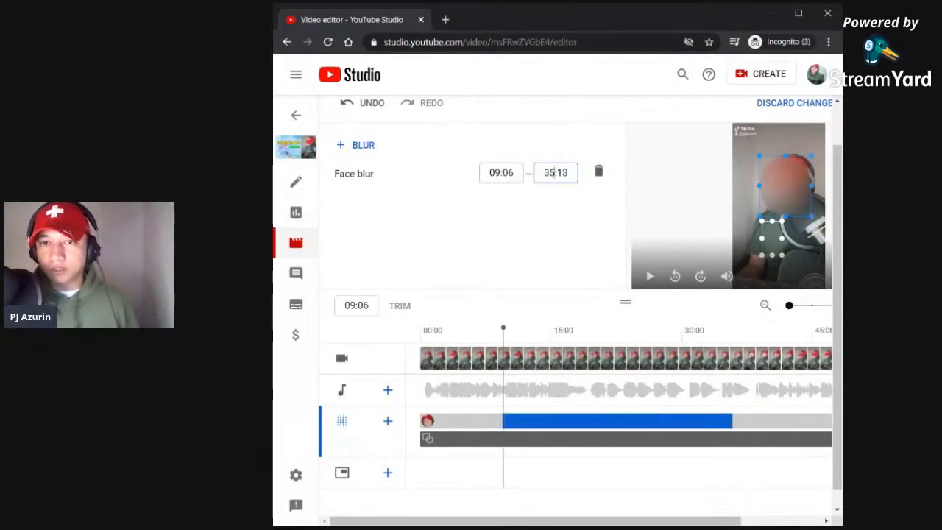
drag(503, 328, 445, 328)
drag(506, 420, 445, 421)
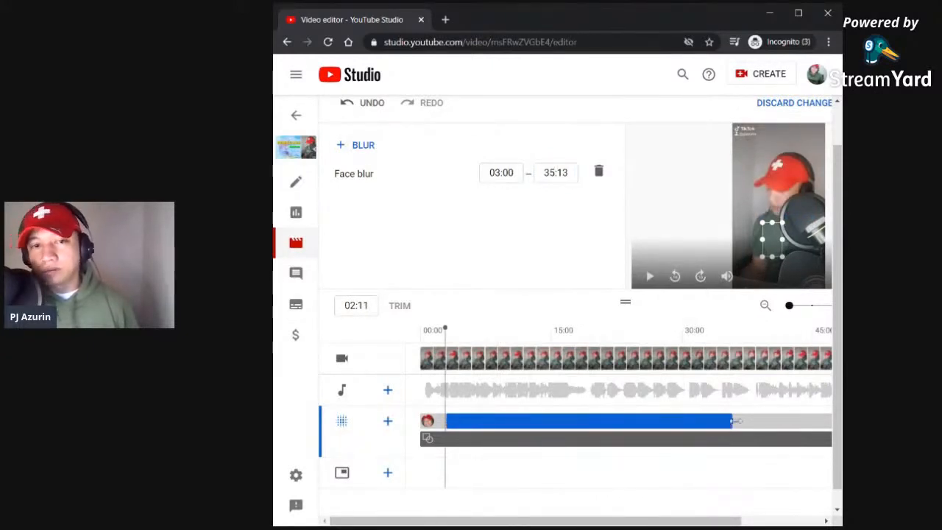
drag(731, 422, 787, 421)
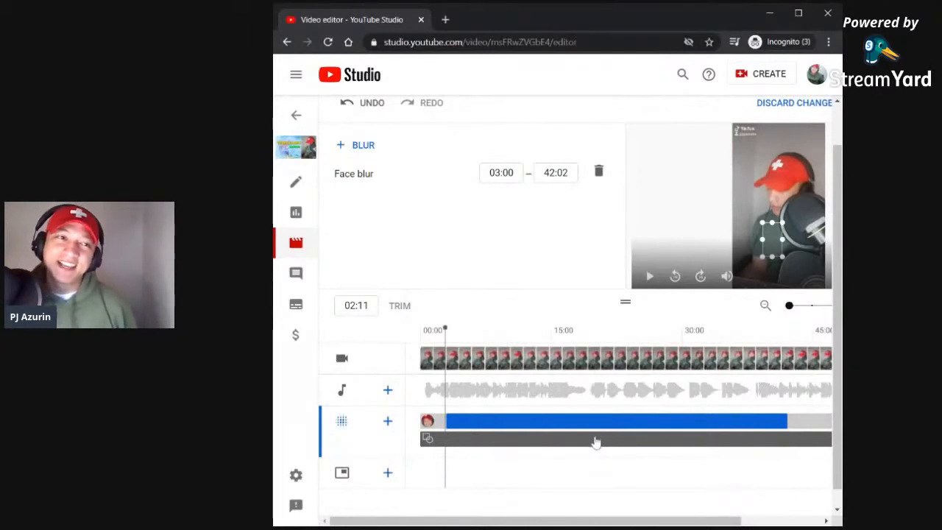
Move the custom blur onto the TikTok watermark, make it a rectangle, and resize it to cover the watermark.
click(499, 440)
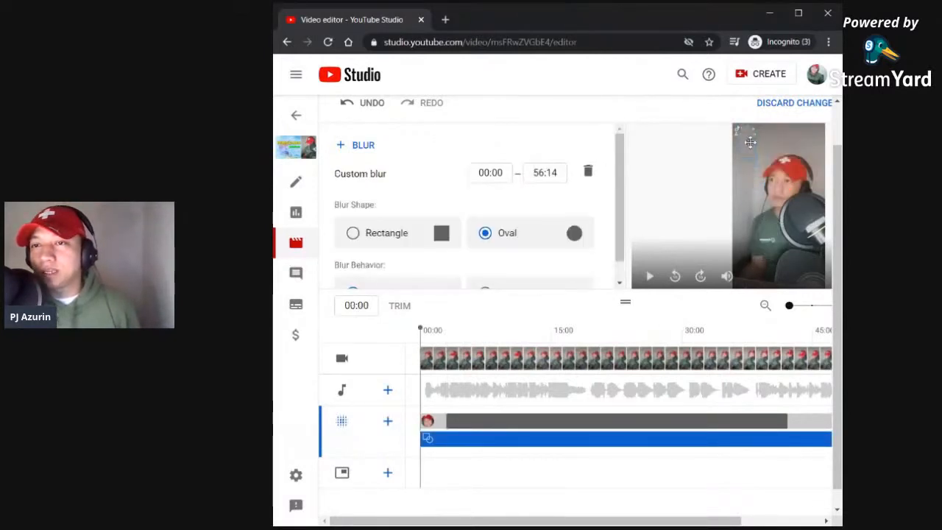
mouse_move(751, 142)
mouse_down()
mouse_move(759, 180)
mouse_move(753, 140)
mouse_up()
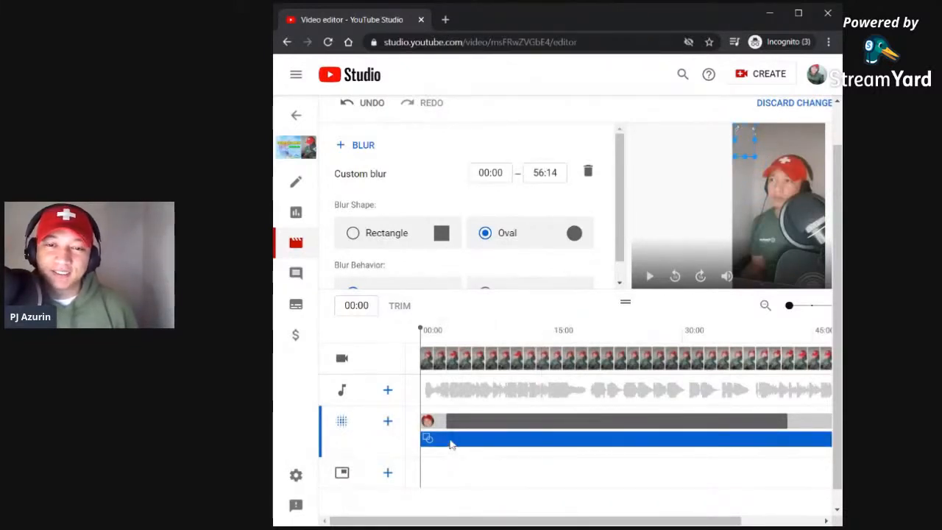
click(353, 234)
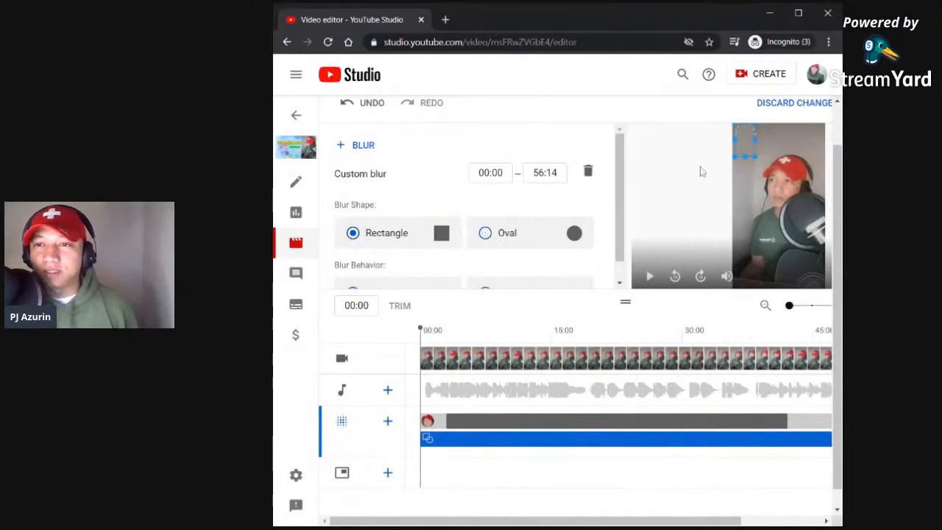
mouse_move(753, 156)
mouse_down()
mouse_move(763, 145)
mouse_move(743, 140)
mouse_move(752, 148)
mouse_up()
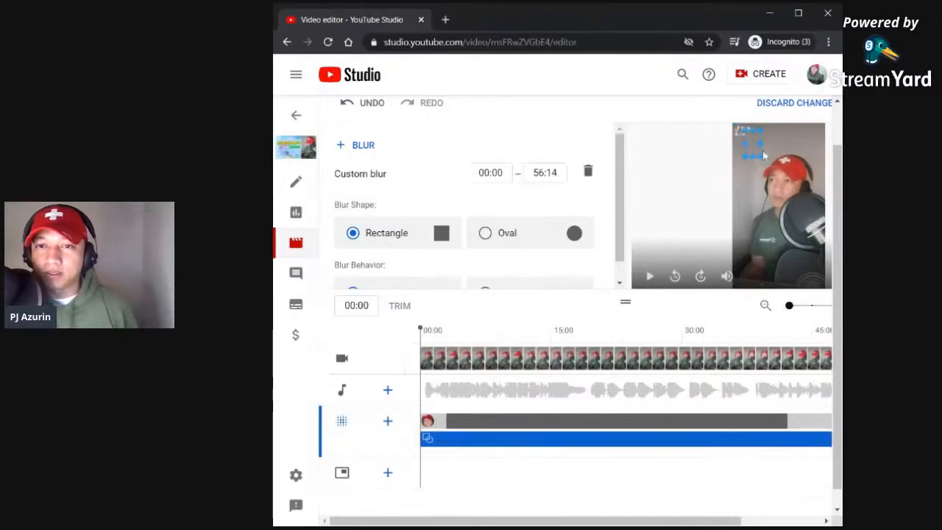
drag(767, 145, 750, 131)
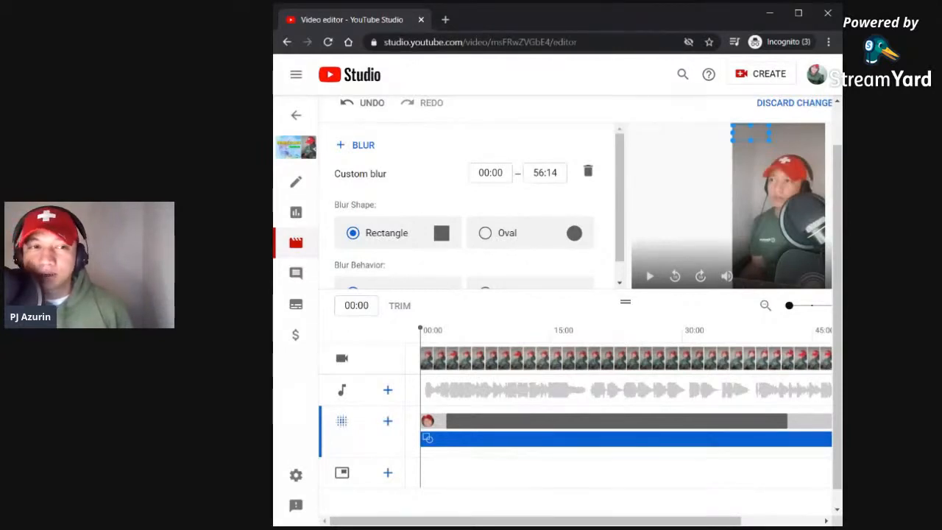
mouse_move(748, 135)
mouse_down()
mouse_move(787, 141)
mouse_move(749, 132)
mouse_up()
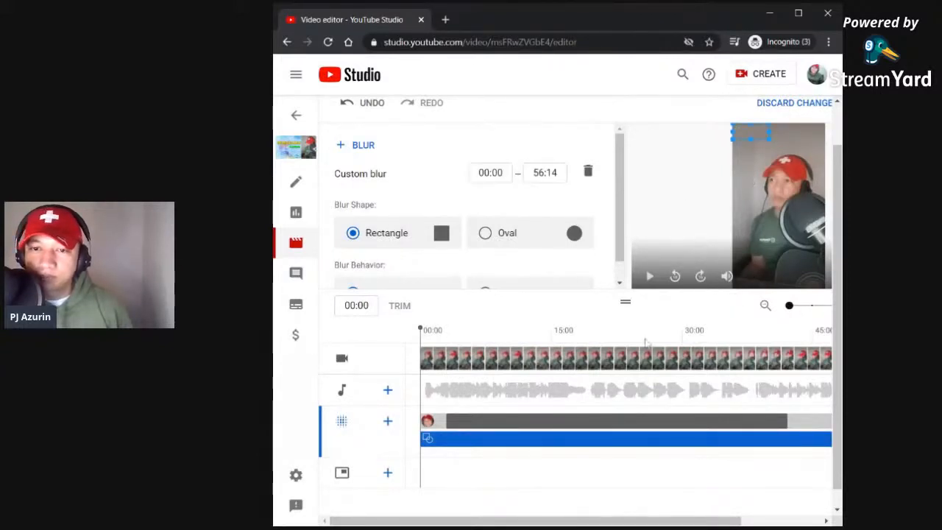
Preview the opening seconds, set the custom blur to Fix blur position, and move it back over the TikTok watermark.
click(650, 276)
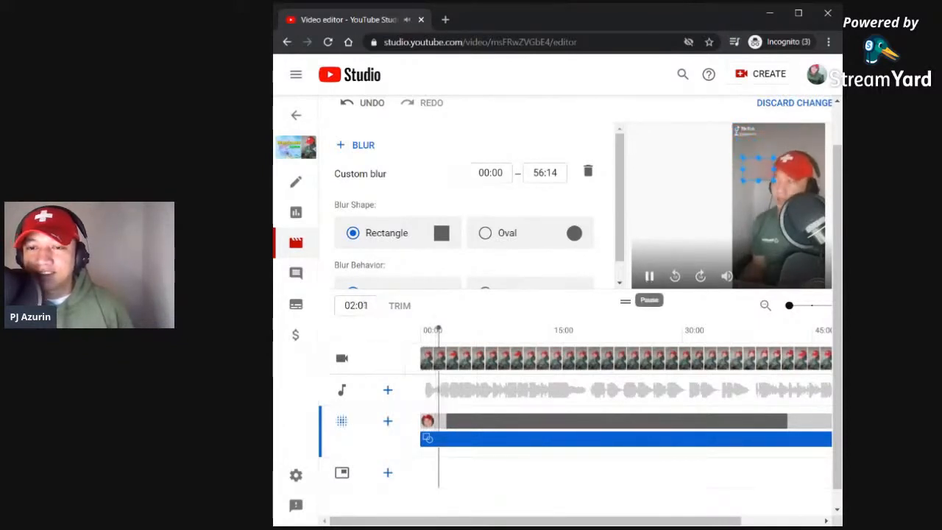
click(650, 276)
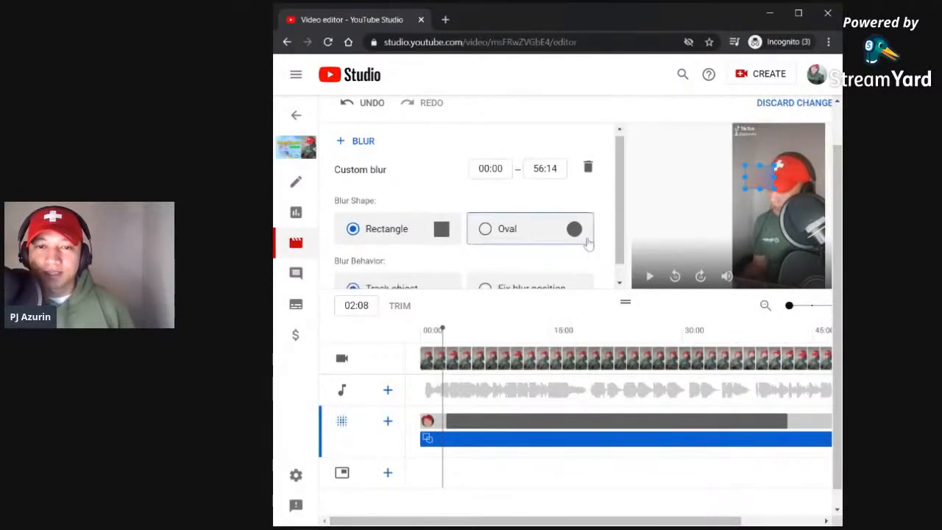
scroll(586, 244, down, 1)
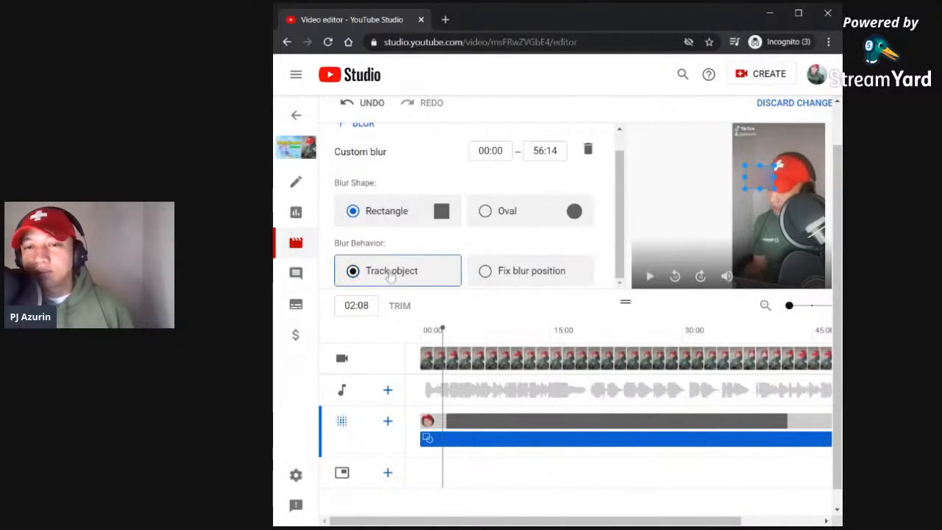
click(498, 273)
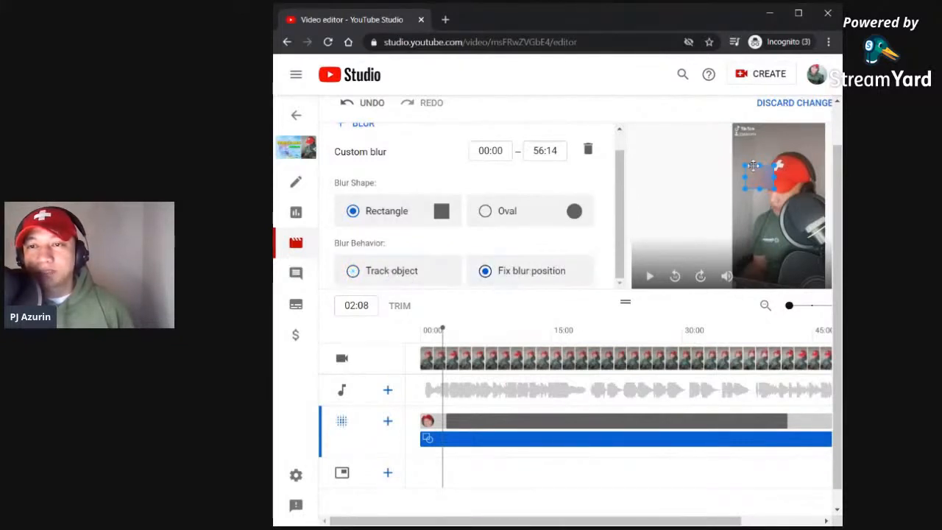
drag(763, 175, 751, 136)
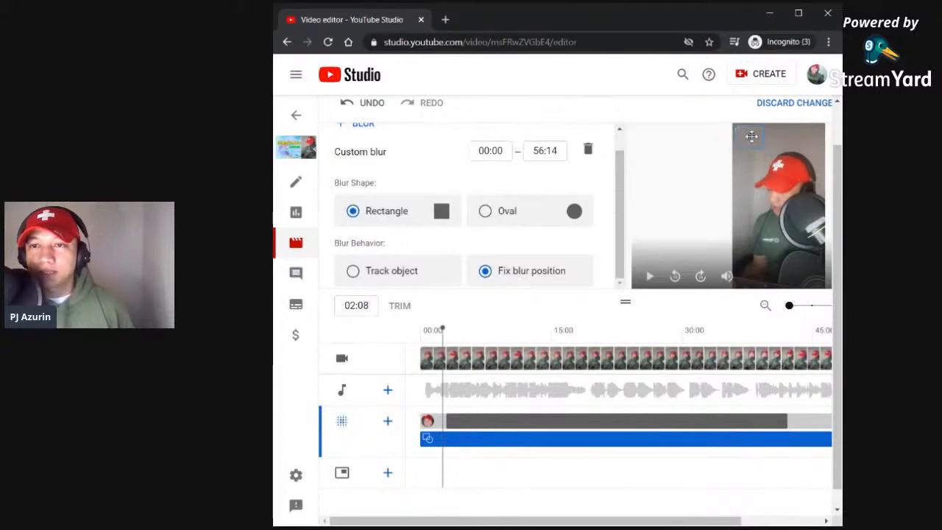
Play the clip from the beginning to 08:05 and adjust the custom blur box over the TikTok watermark.
click(422, 329)
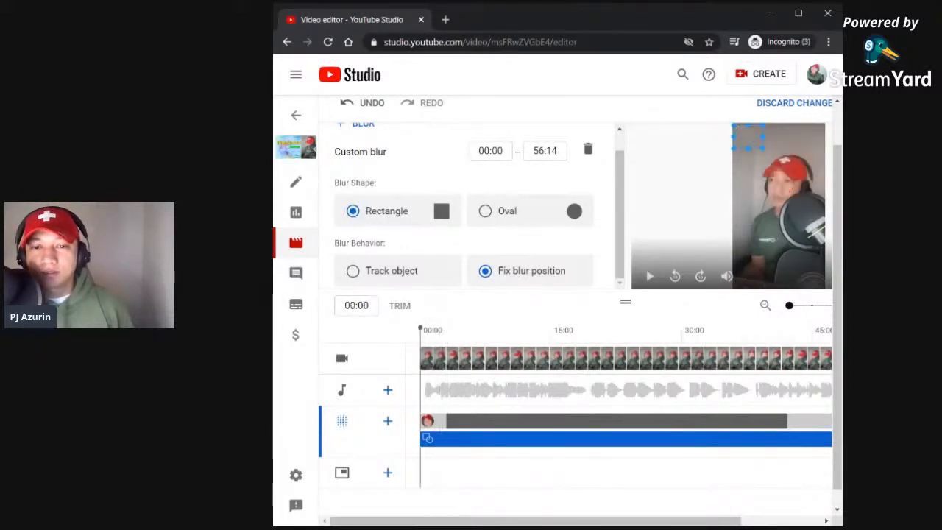
click(649, 275)
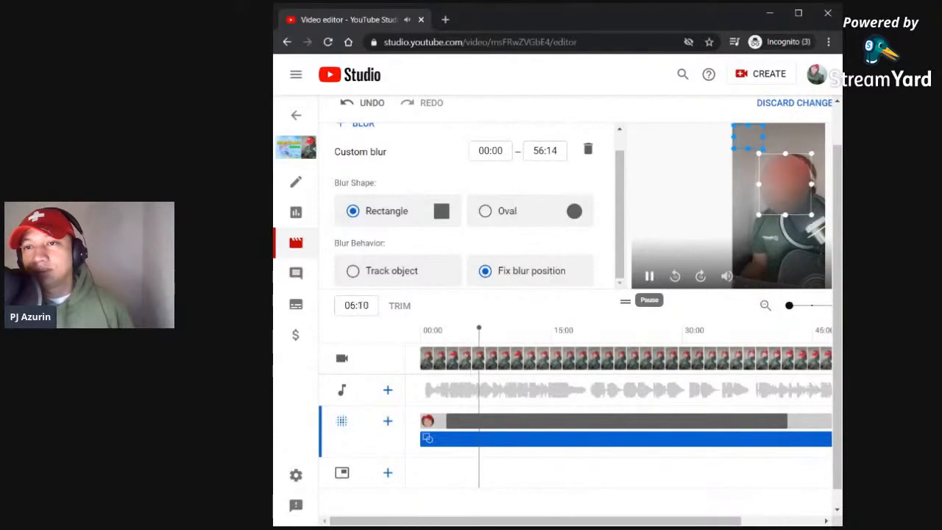
click(649, 278)
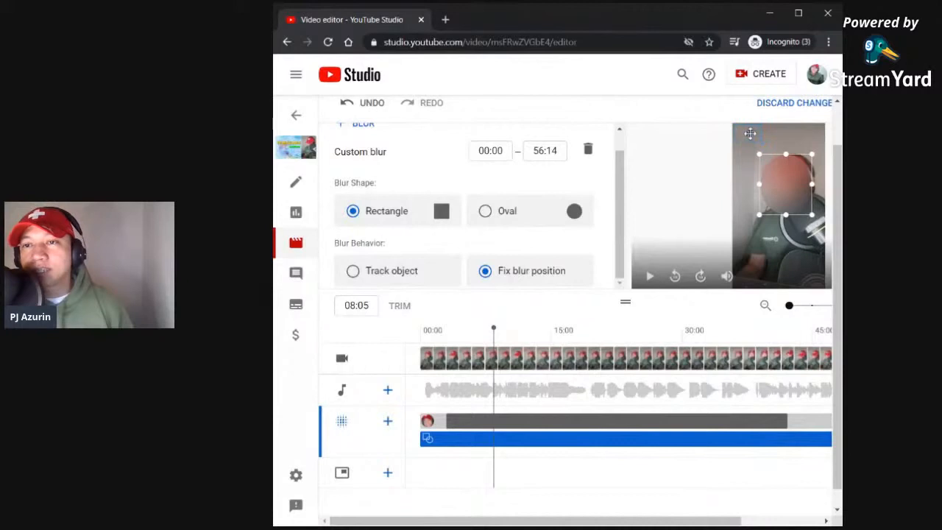
click(749, 133)
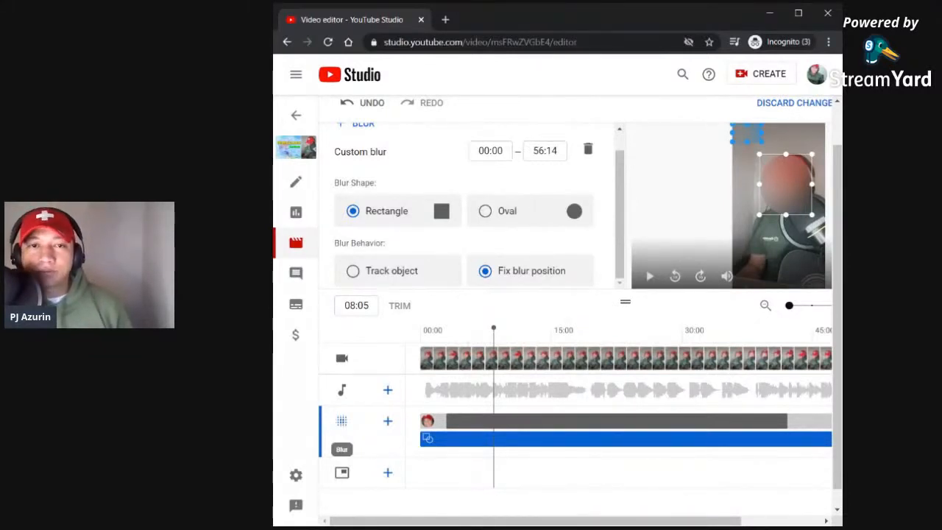
click(296, 114)
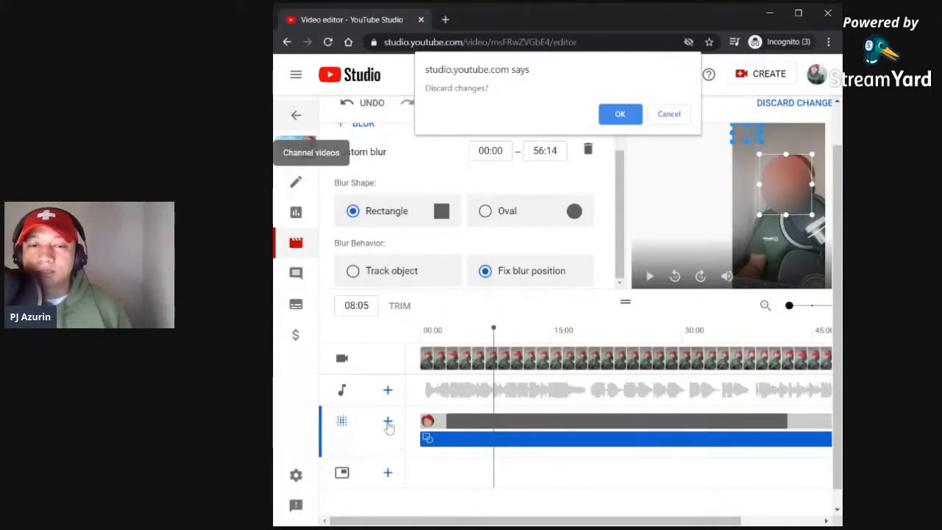
click(671, 116)
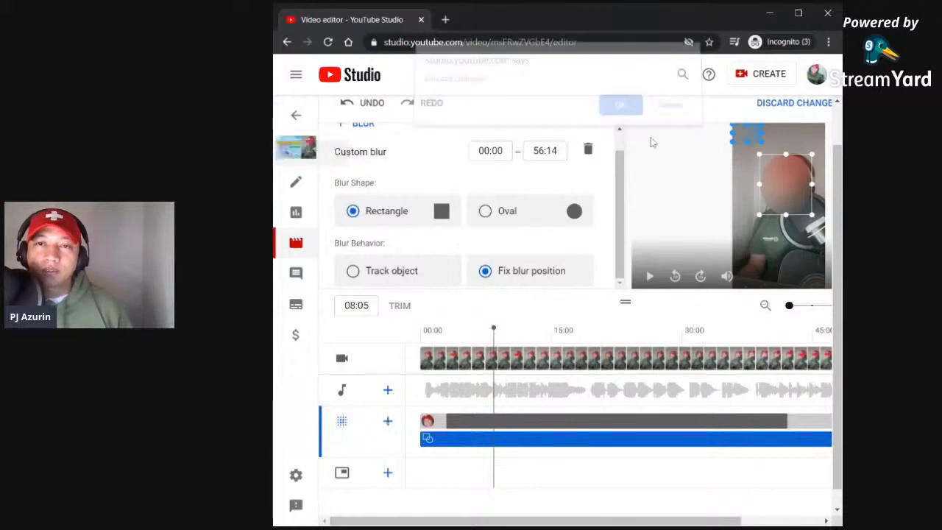
click(388, 423)
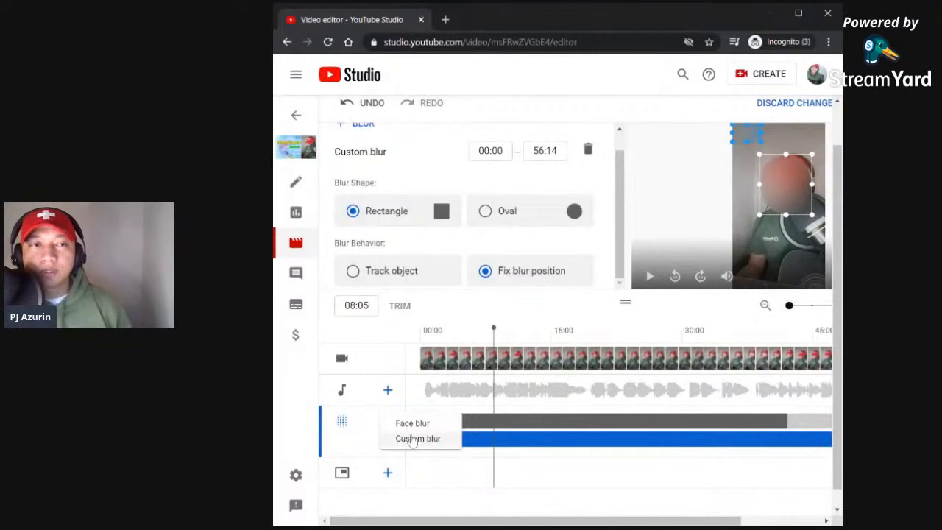
click(638, 429)
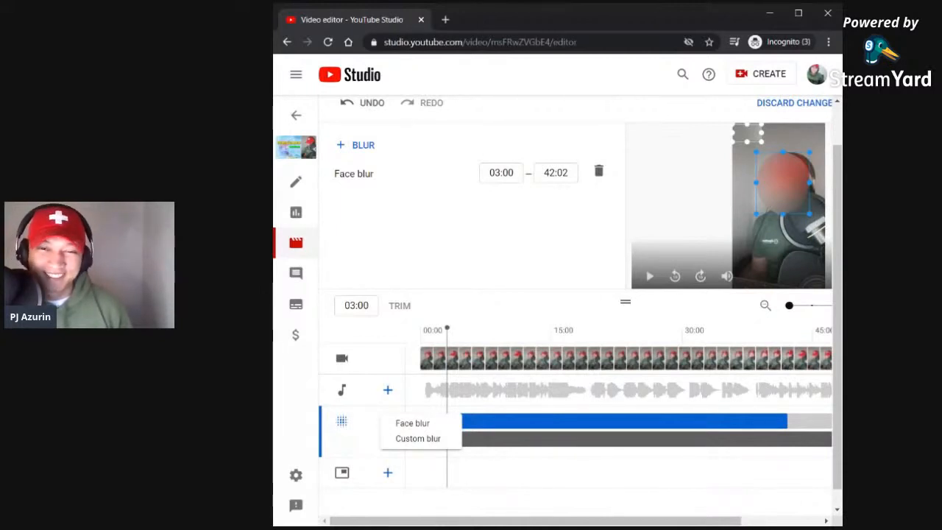
Select the custom blur and nudge its box slightly to line up with the TikTok watermark.
click(573, 440)
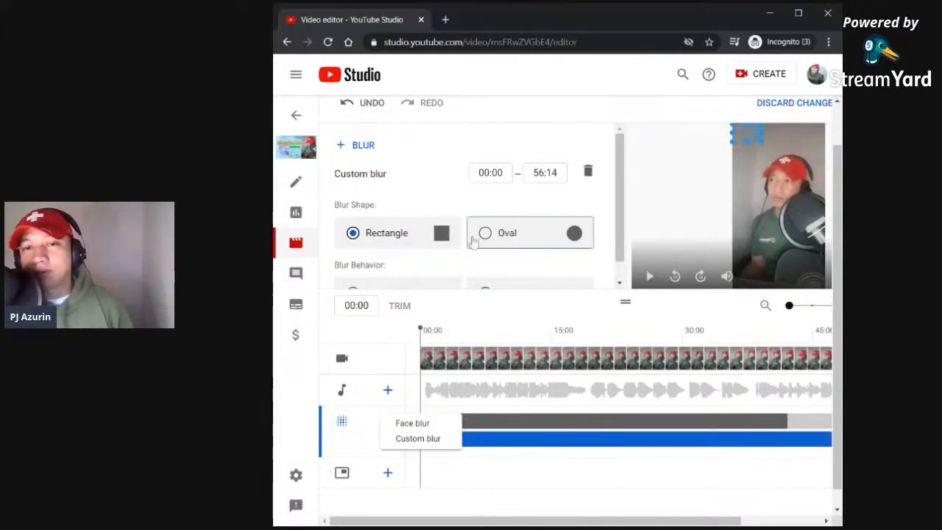
scroll(486, 235, down, 1)
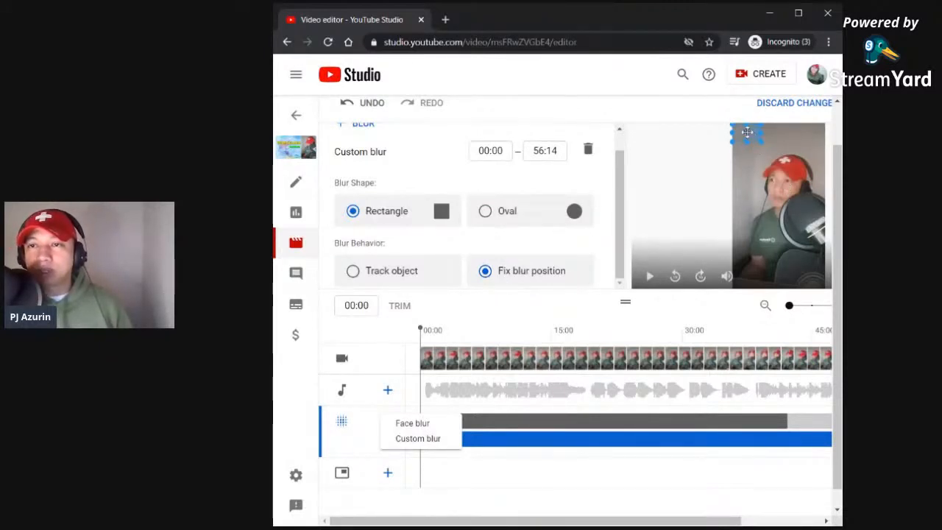
mouse_move(747, 133)
mouse_down()
mouse_move(751, 146)
mouse_move(748, 134)
mouse_up()
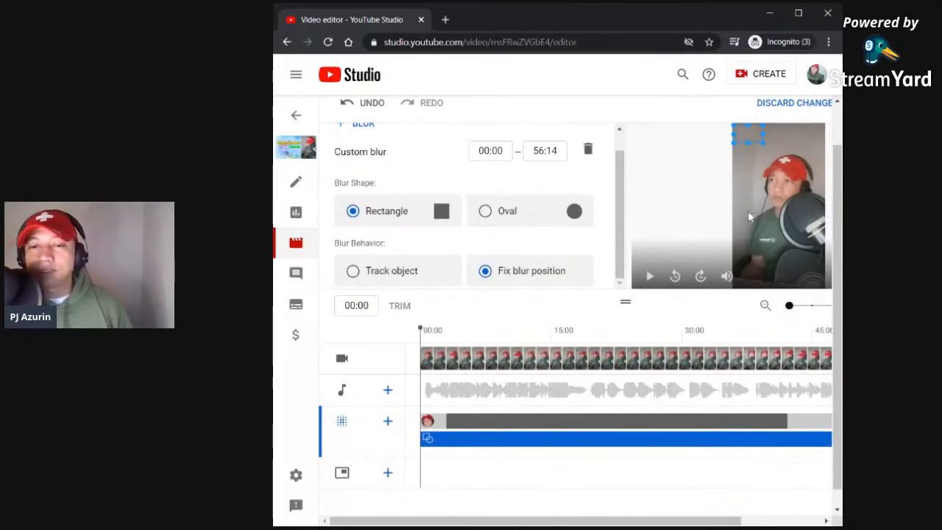
drag(632, 517, 661, 518)
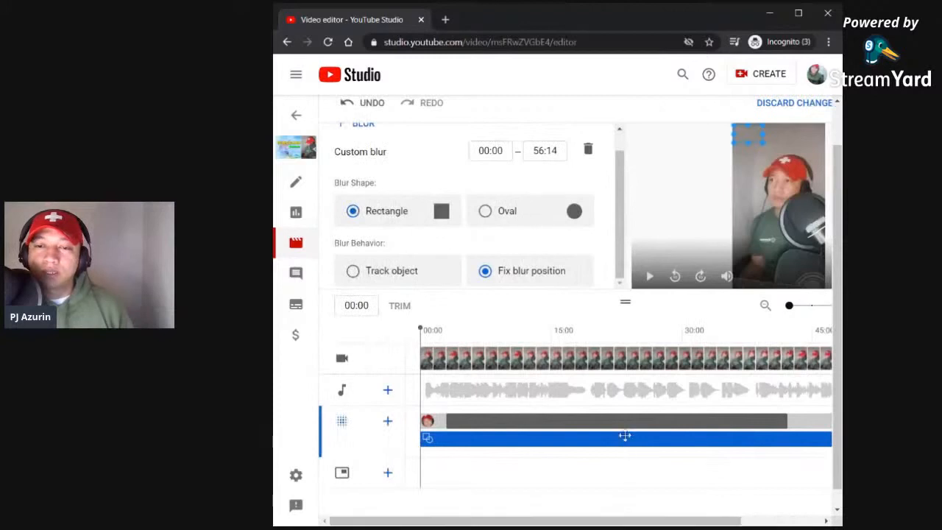
Drag the end of the custom blur on the timeline to the end of the video, at 56:13.
drag(621, 521, 732, 523)
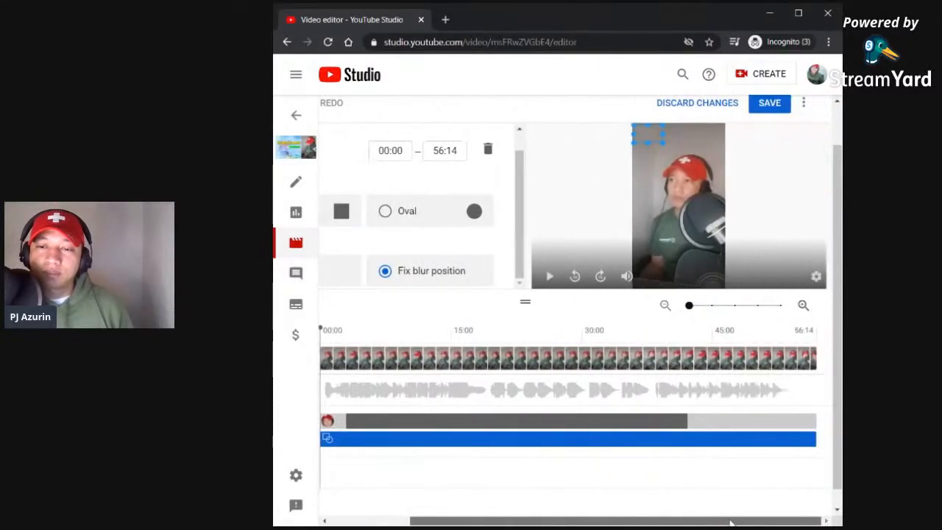
drag(815, 439, 839, 445)
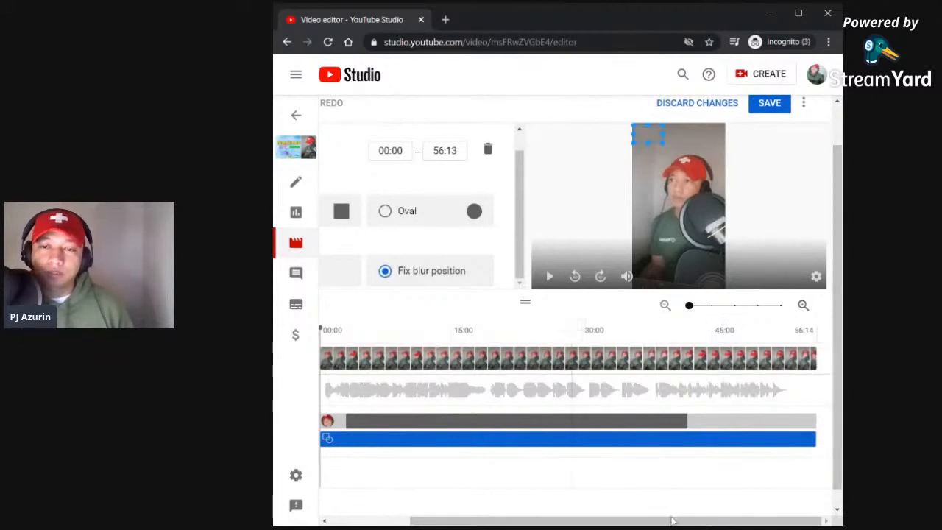
drag(671, 520, 579, 524)
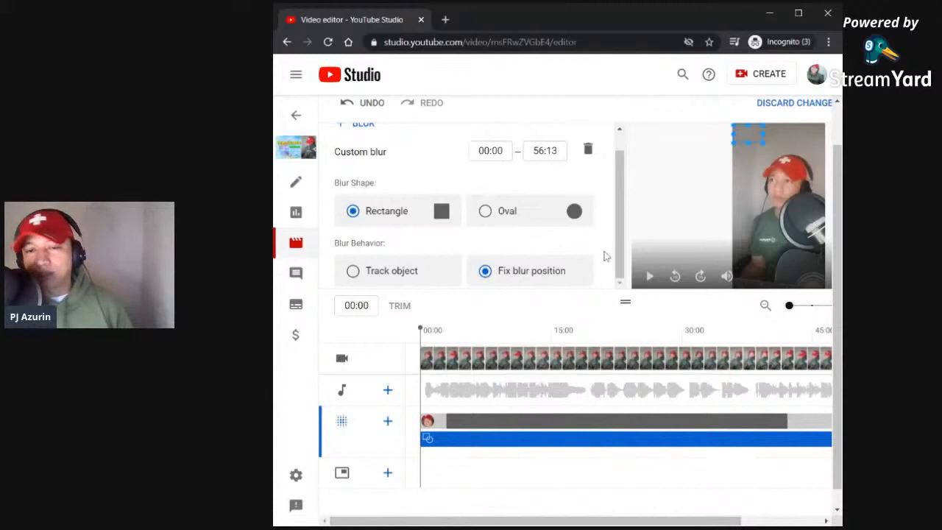
Open the Save as new dialog for the edited video.
drag(619, 520, 726, 520)
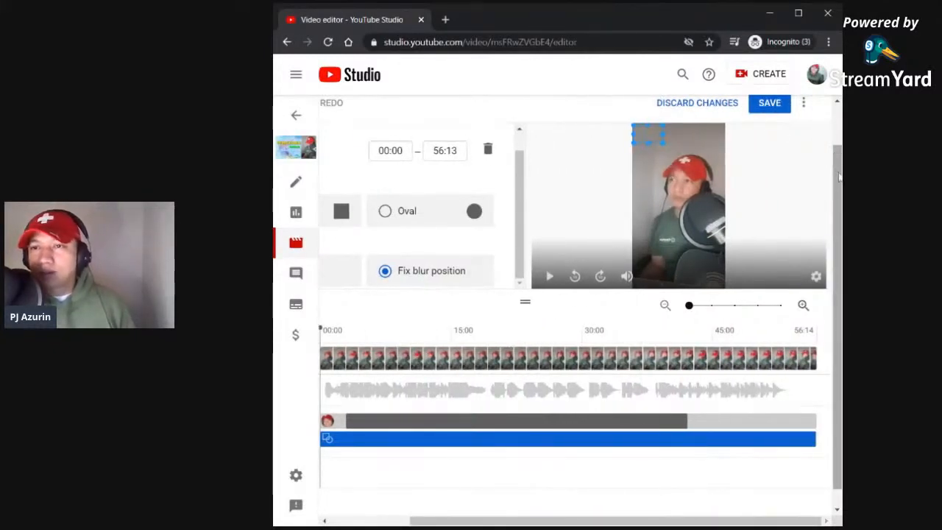
scroll(818, 144, up, 1)
click(805, 151)
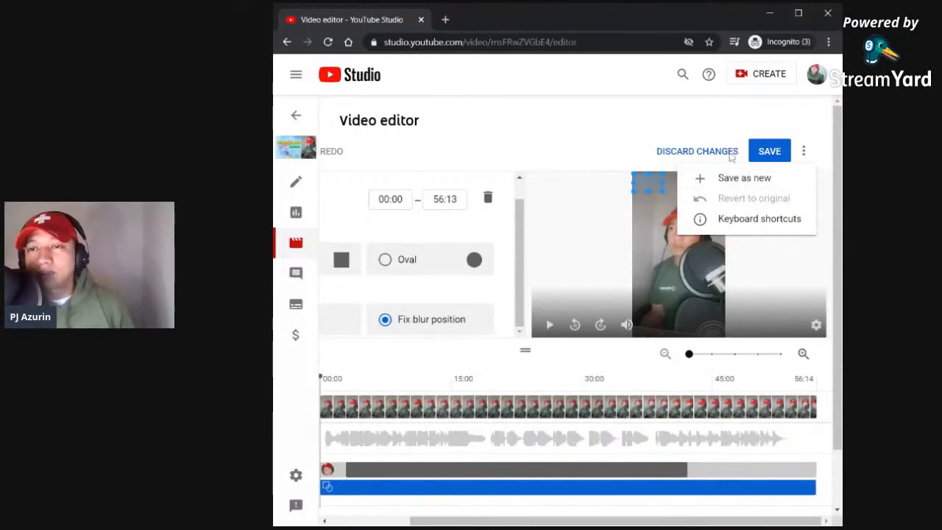
click(741, 178)
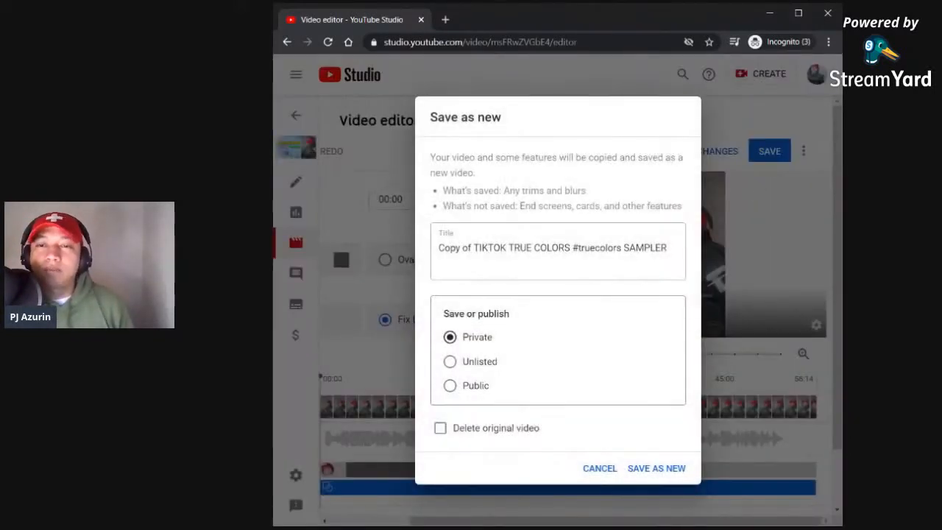
Replace "Copy of" in the new video's title with "BLURRED VERSION", and cancel saving it as a new video.
drag(513, 247, 481, 248)
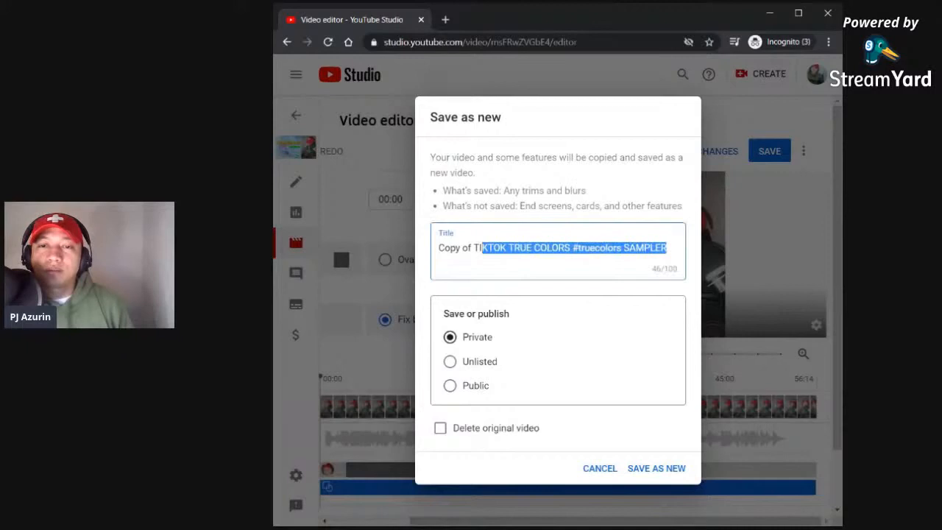
click(481, 247)
drag(470, 249, 434, 251)
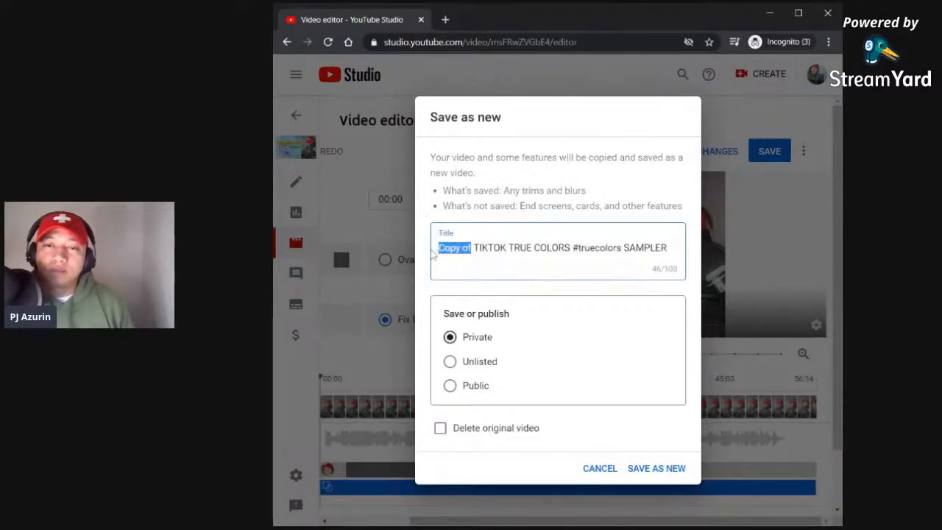
text(BL:URRED)
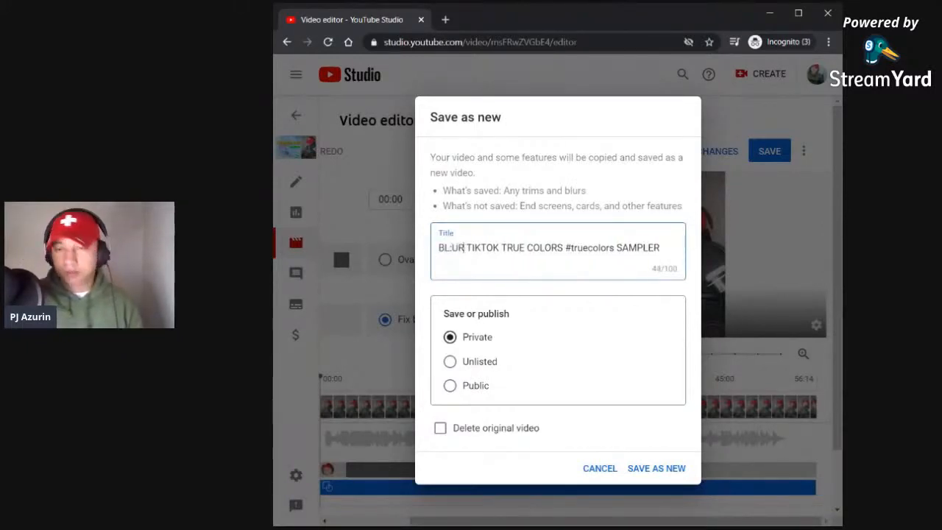
key(BackSpace)
key(BackSpace)
key(BackSpace)
key(BackSpace)
key(BackSpace)
key(BackSpace)
key(BackSpace)
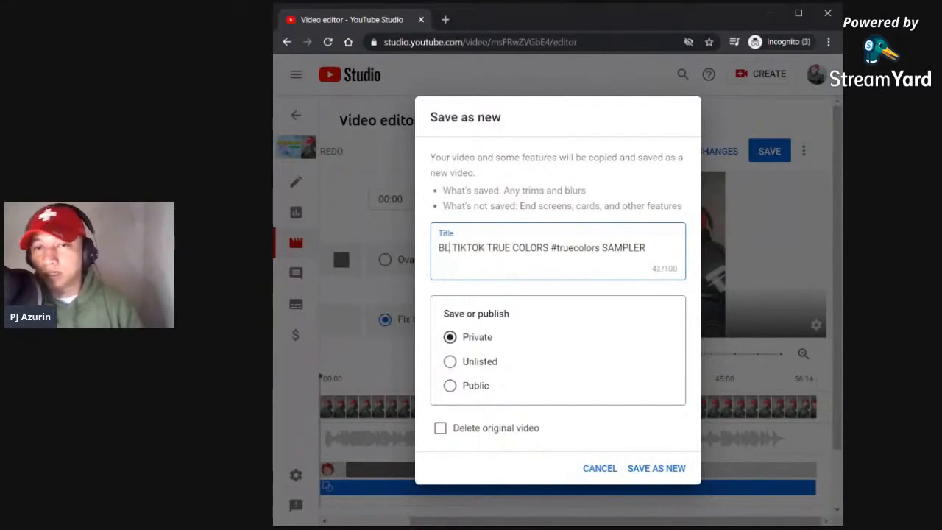
text(URRED VER)
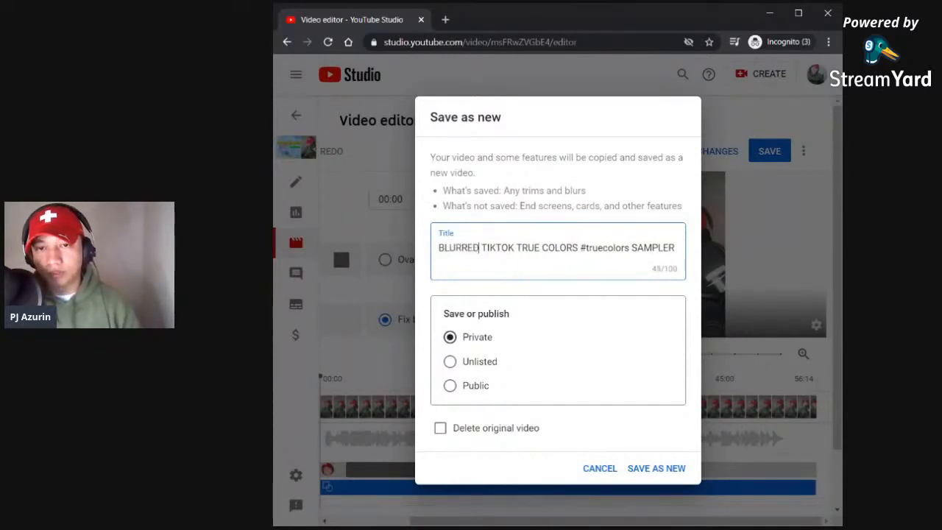
text(SION)
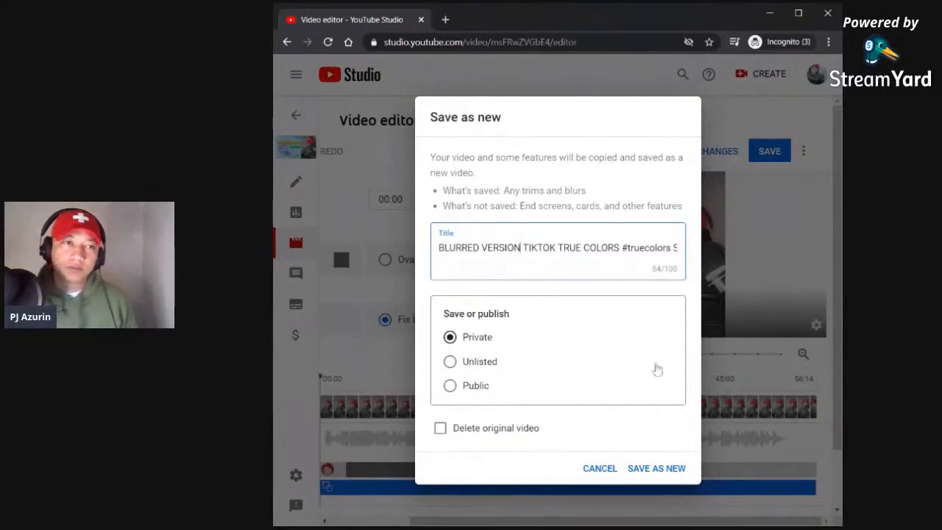
click(607, 470)
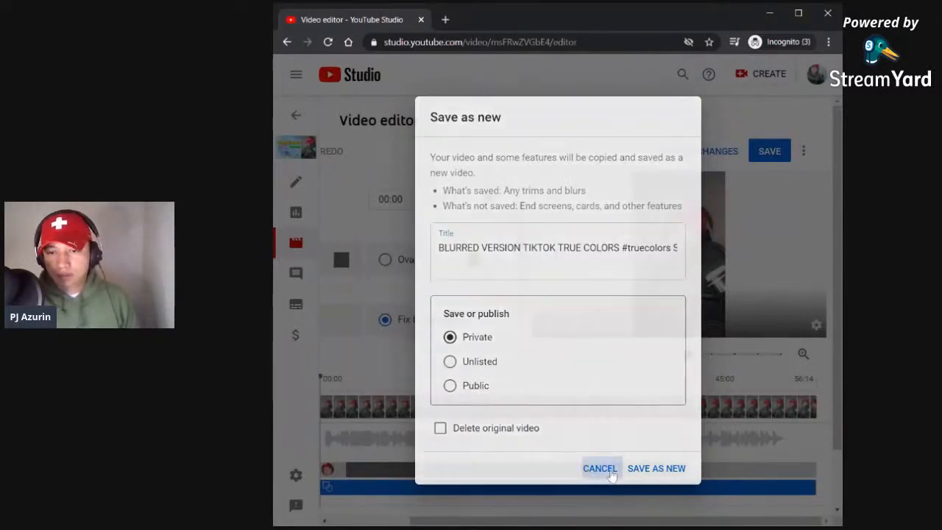